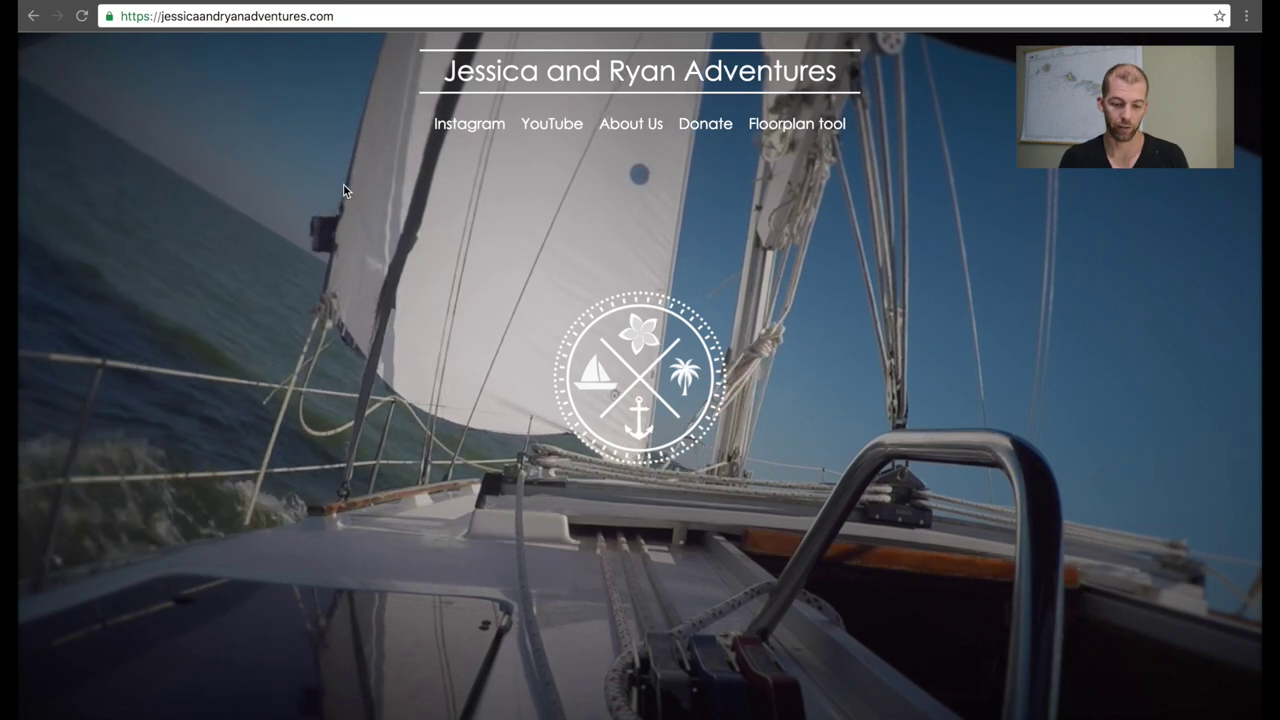
Scroll the Jessica and Ryan Adventures homepage, then go to the Floorplan Tool page
{"action": "scroll", "coordinate": [343, 190], "scroll_direction": "down", "scroll_amount": 6}
{"action": "scroll", "coordinate": [343, 190], "scroll_direction": "down", "scroll_amount": 8}
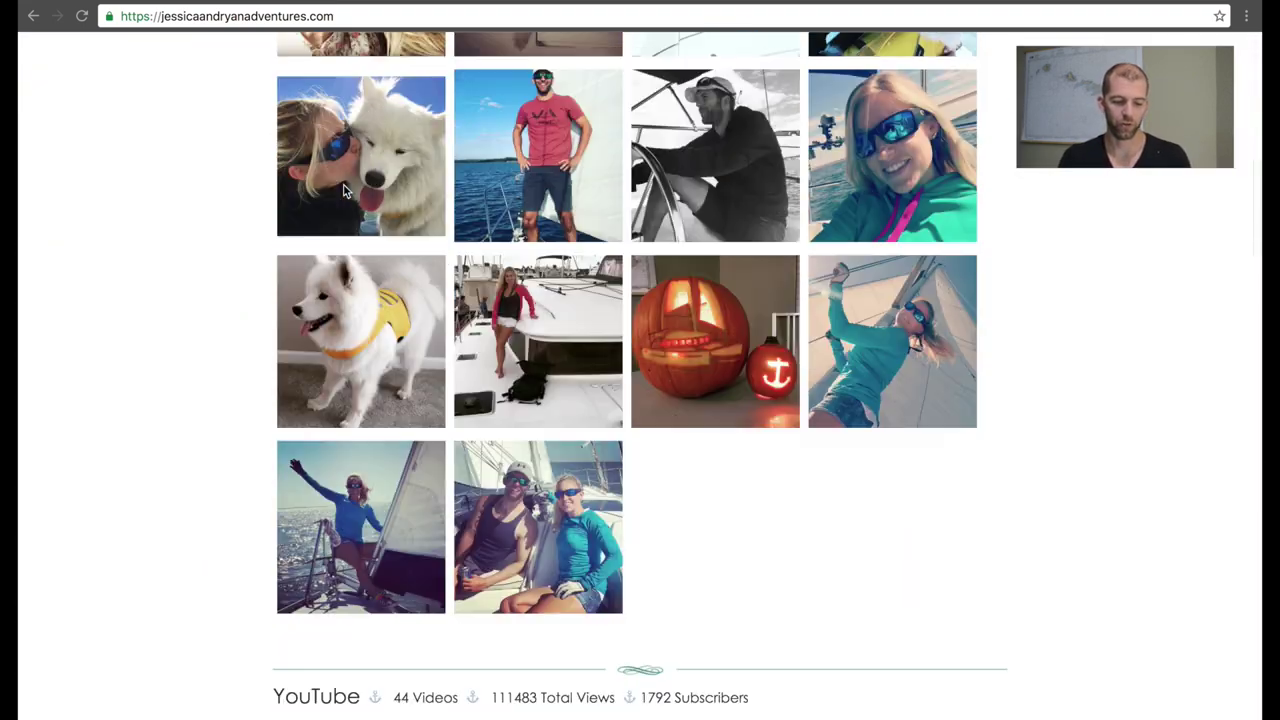
{"action": "scroll", "coordinate": [343, 190], "scroll_direction": "up", "scroll_amount": 10}
{"action": "scroll", "coordinate": [343, 190], "scroll_direction": "up", "scroll_amount": 5}
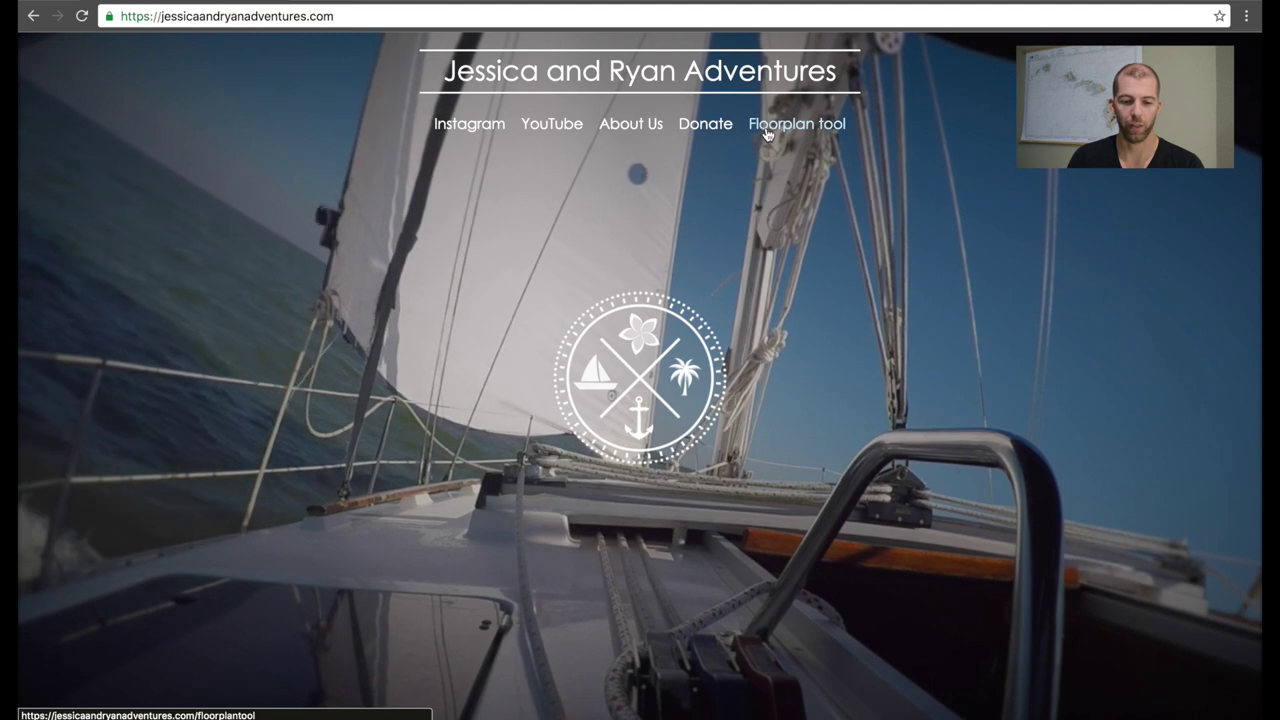
{"action": "left_click", "coordinate": [782, 125]}
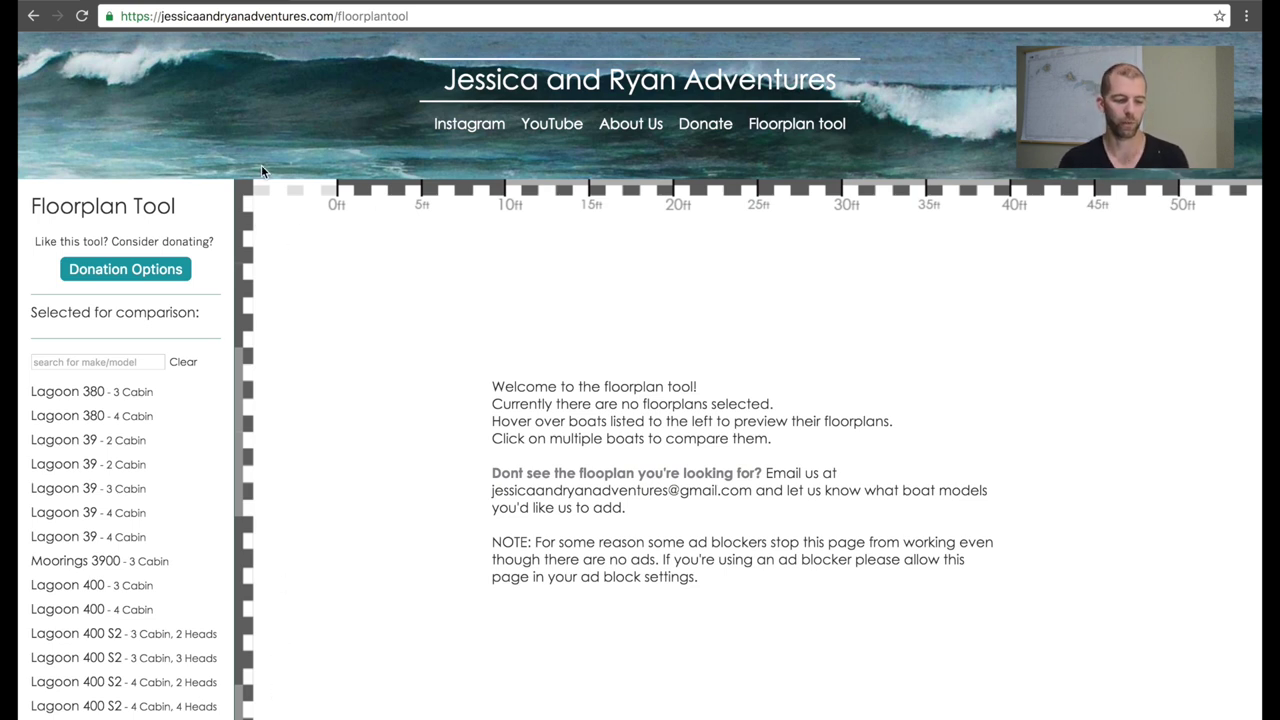
{"action": "scroll", "coordinate": [165, 445], "scroll_direction": "down", "scroll_amount": 3}
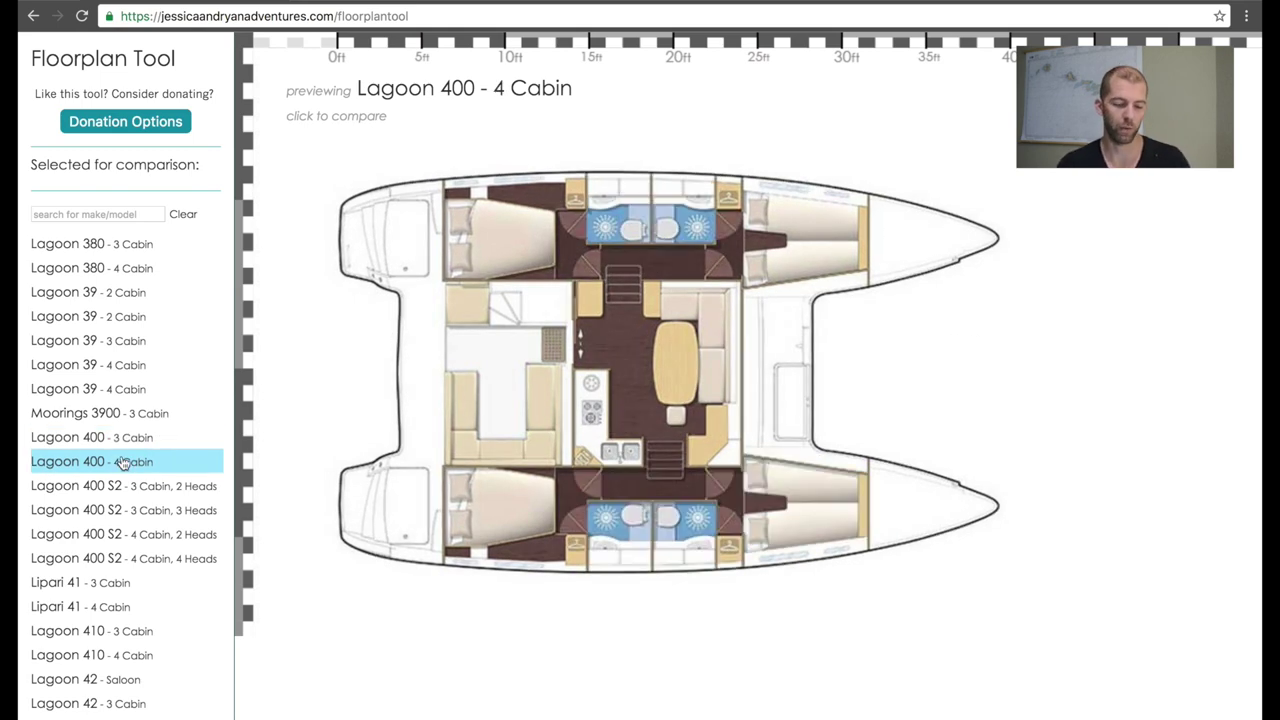
{"action": "scroll", "coordinate": [120, 462], "scroll_direction": "up", "scroll_amount": 2}
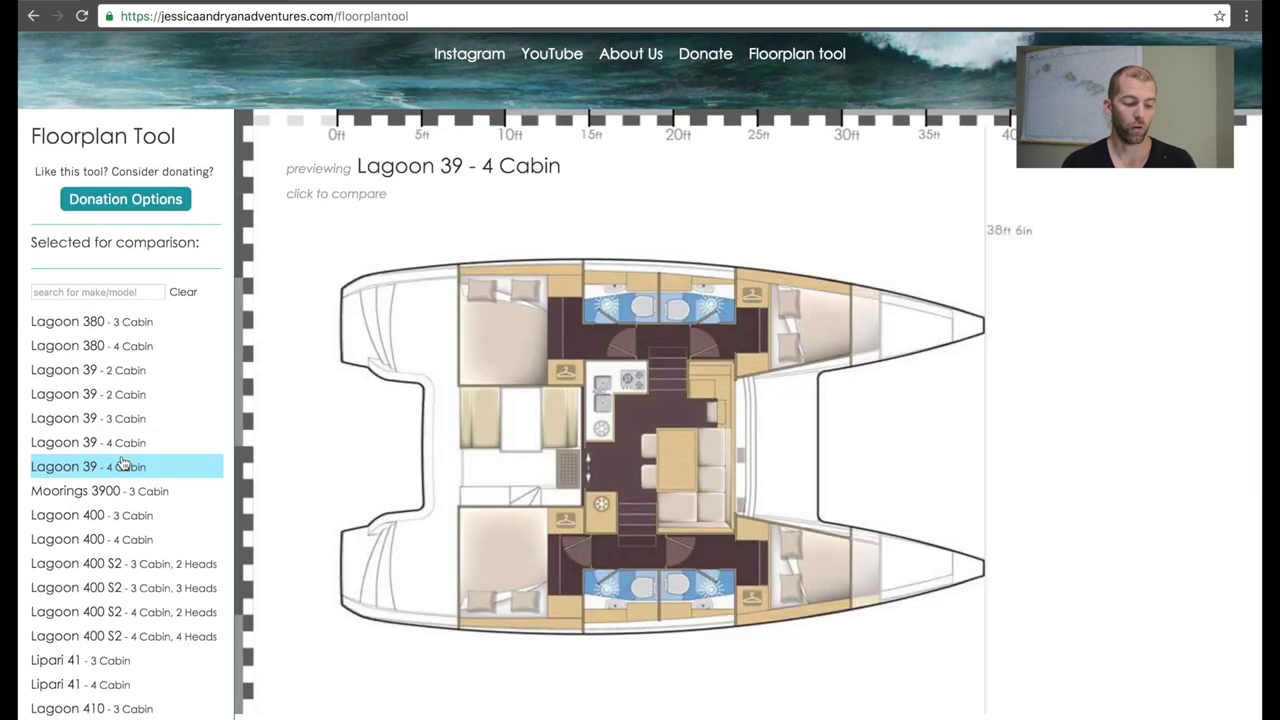
{"action": "scroll", "coordinate": [120, 462], "scroll_direction": "down", "scroll_amount": 3}
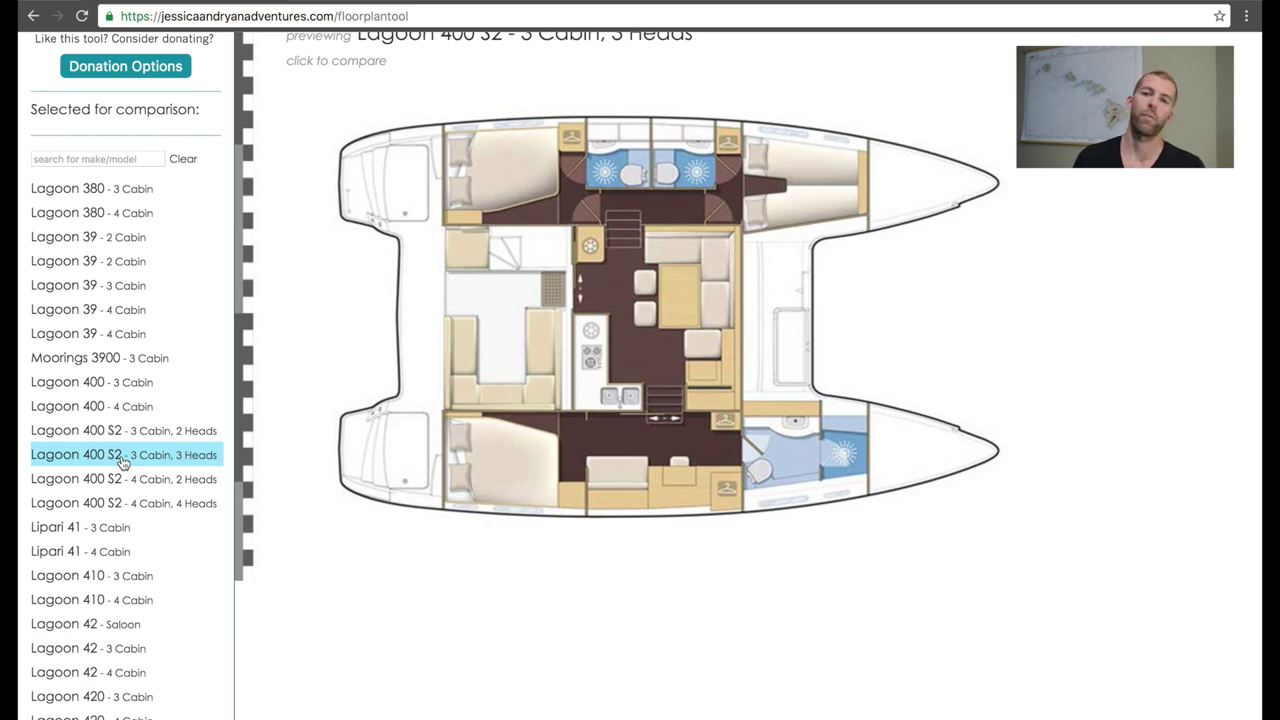
{"action": "scroll", "coordinate": [122, 460], "scroll_direction": "down", "scroll_amount": 2}
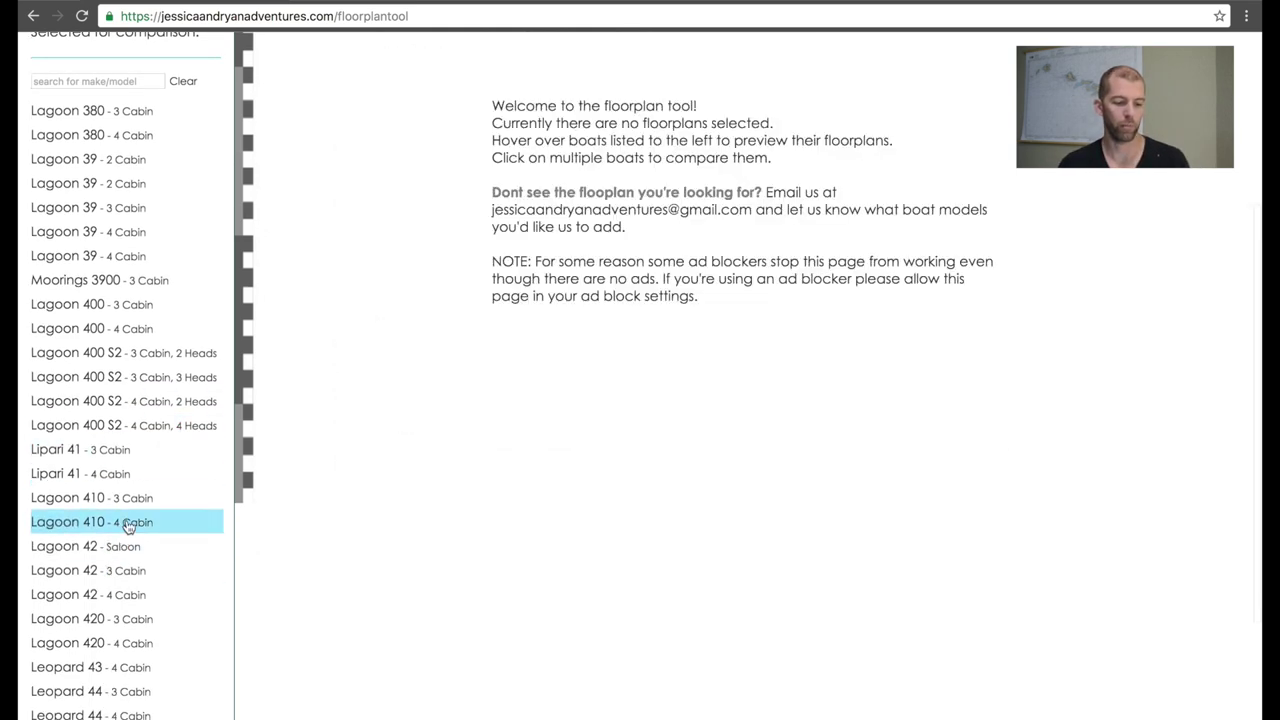
{"action": "mouse_move", "coordinate": [128, 527]}
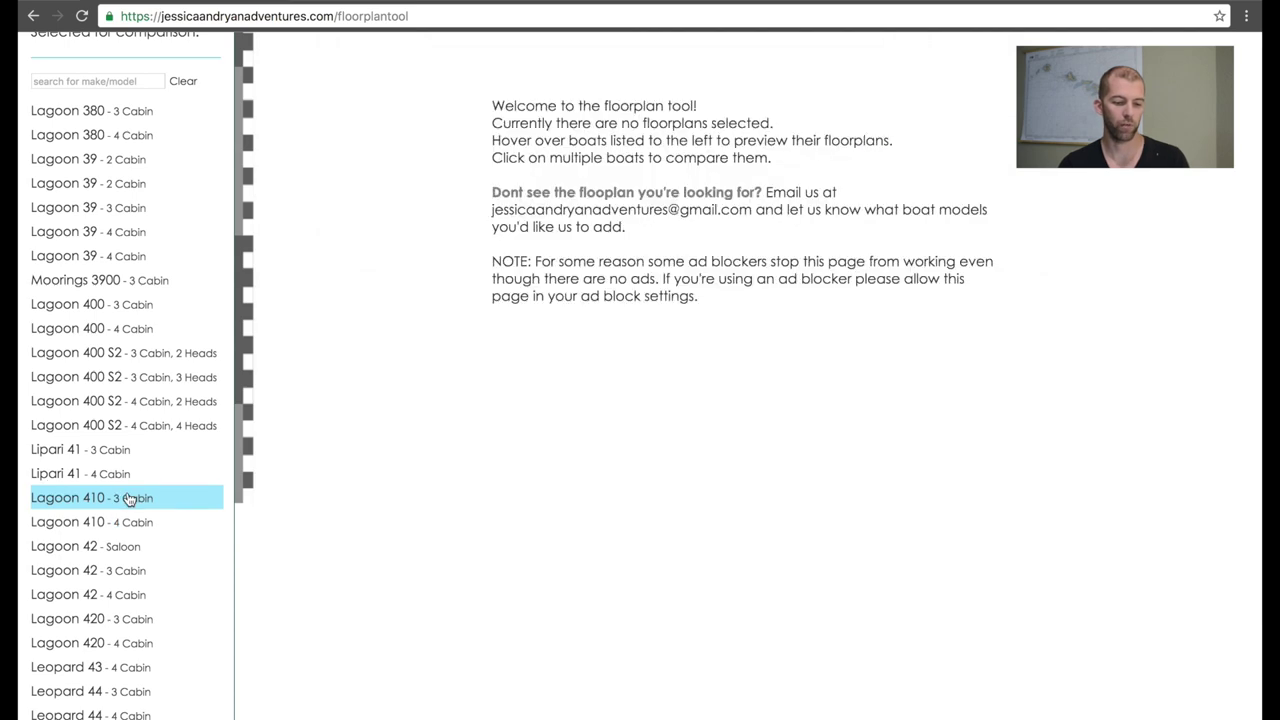
Pick Lagoon 410 - 3 Cabin and Lagoon 400 S2 - 3 Cabin, 2 Heads from the model list
{"action": "left_click", "coordinate": [128, 498]}
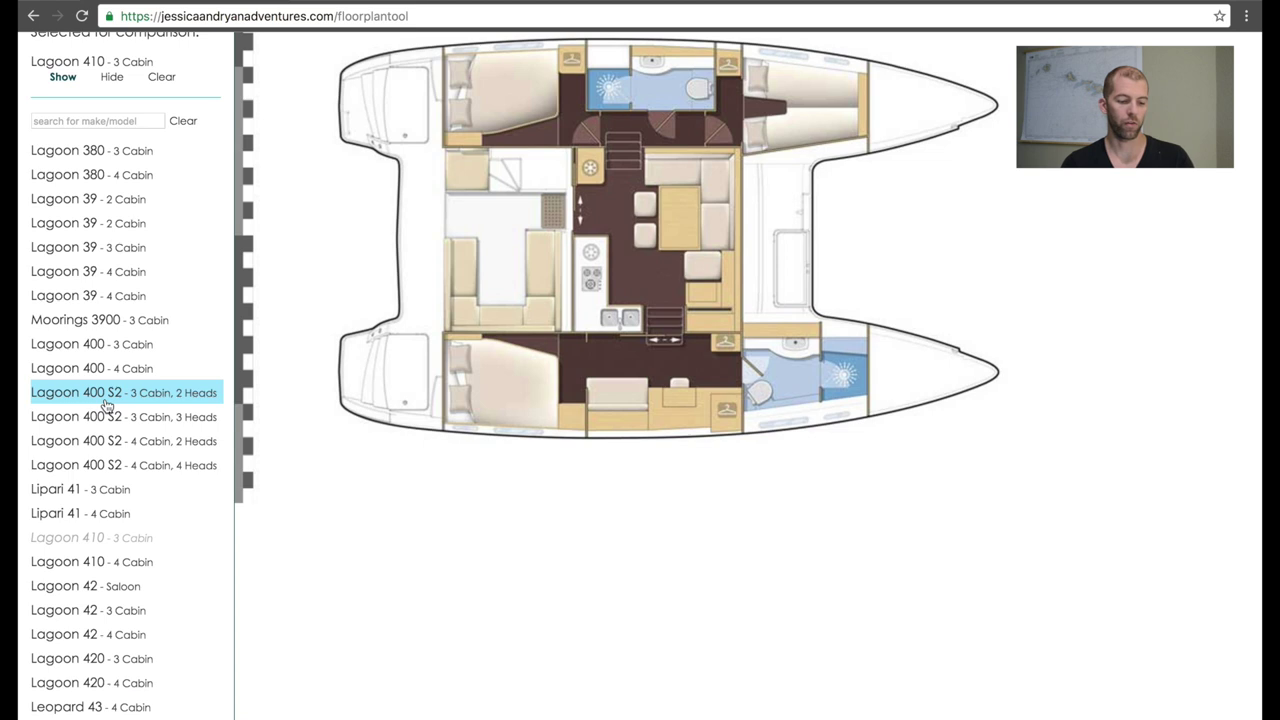
{"action": "mouse_move", "coordinate": [110, 428]}
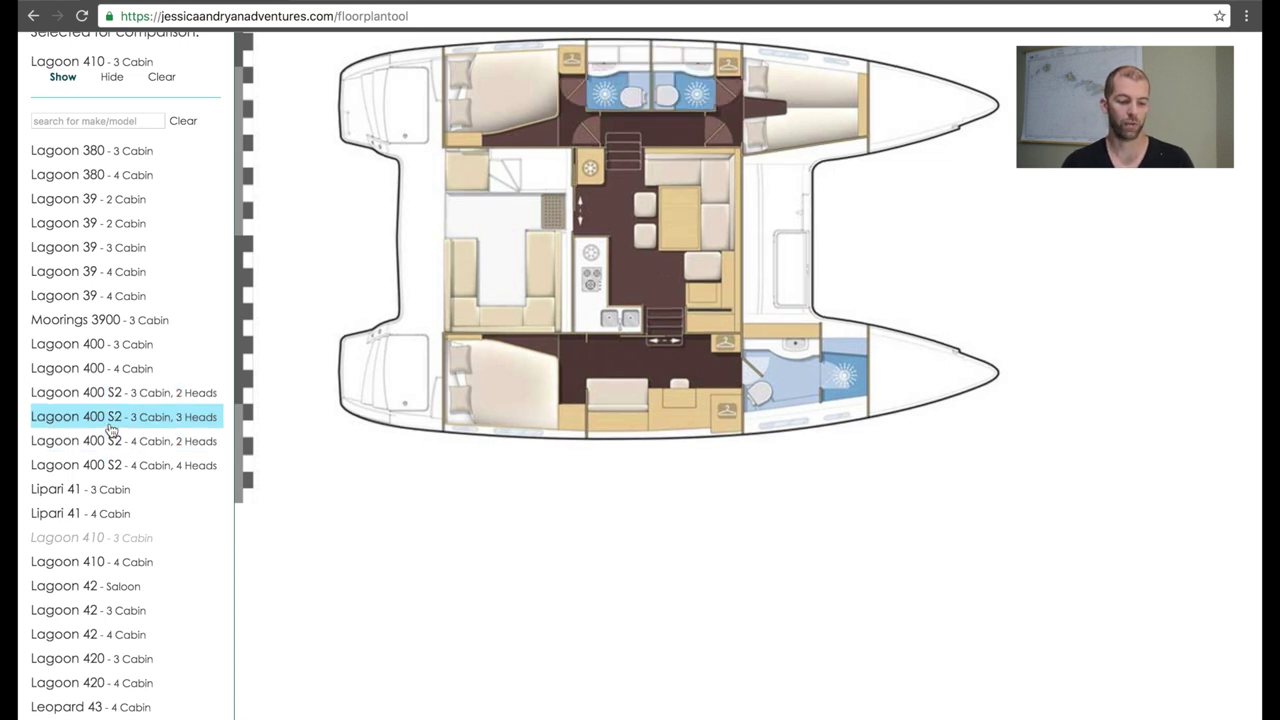
{"action": "left_click", "coordinate": [107, 397]}
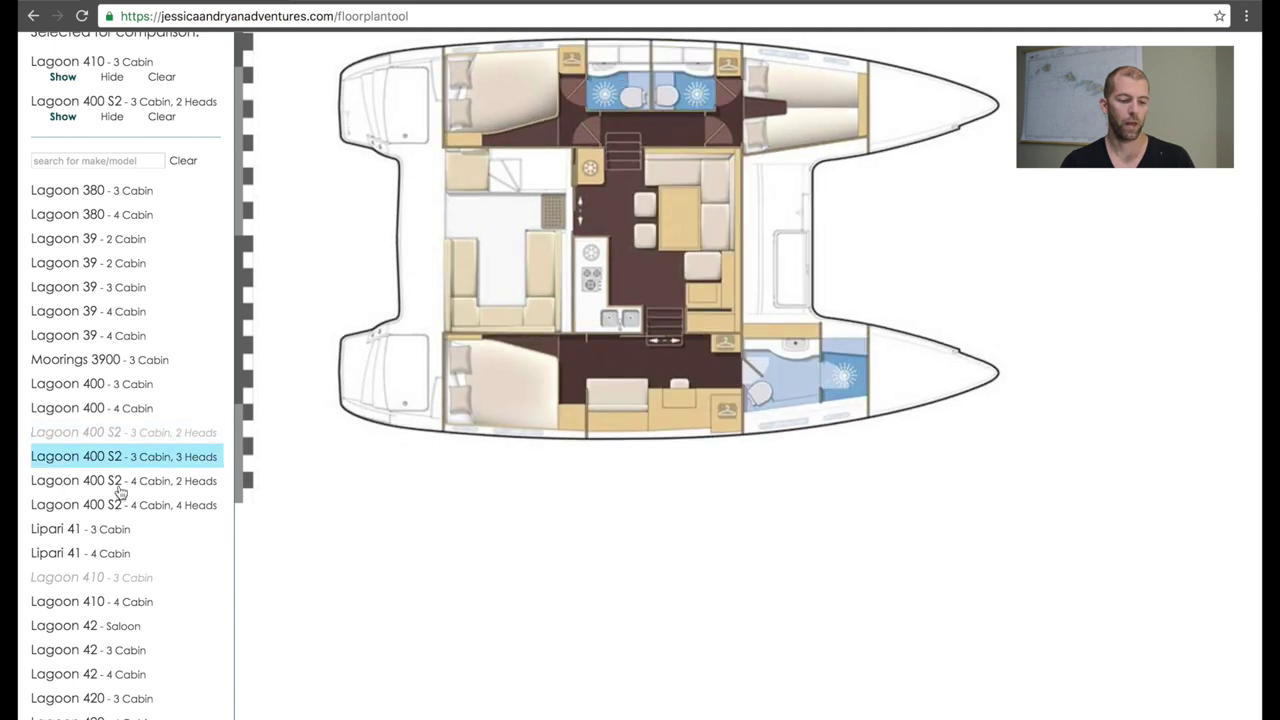
{"action": "scroll", "coordinate": [120, 490], "scroll_direction": "up", "scroll_amount": 5}
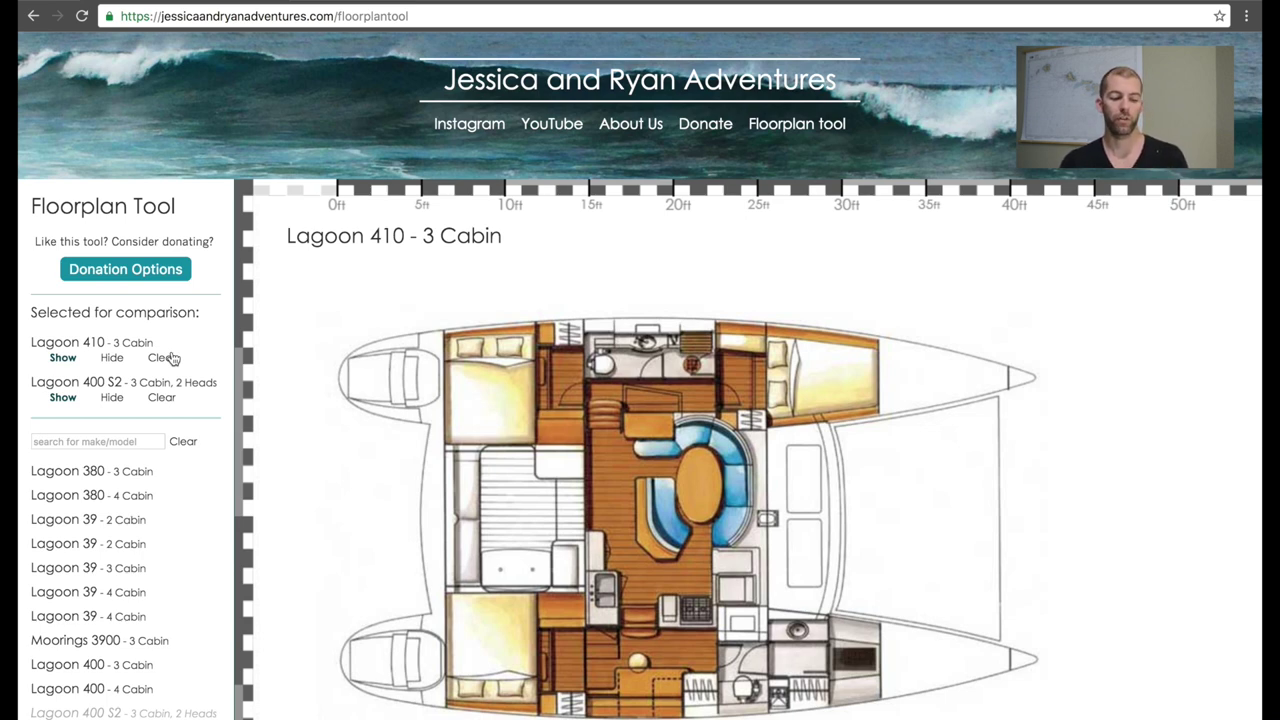
{"action": "left_click", "coordinate": [112, 360]}
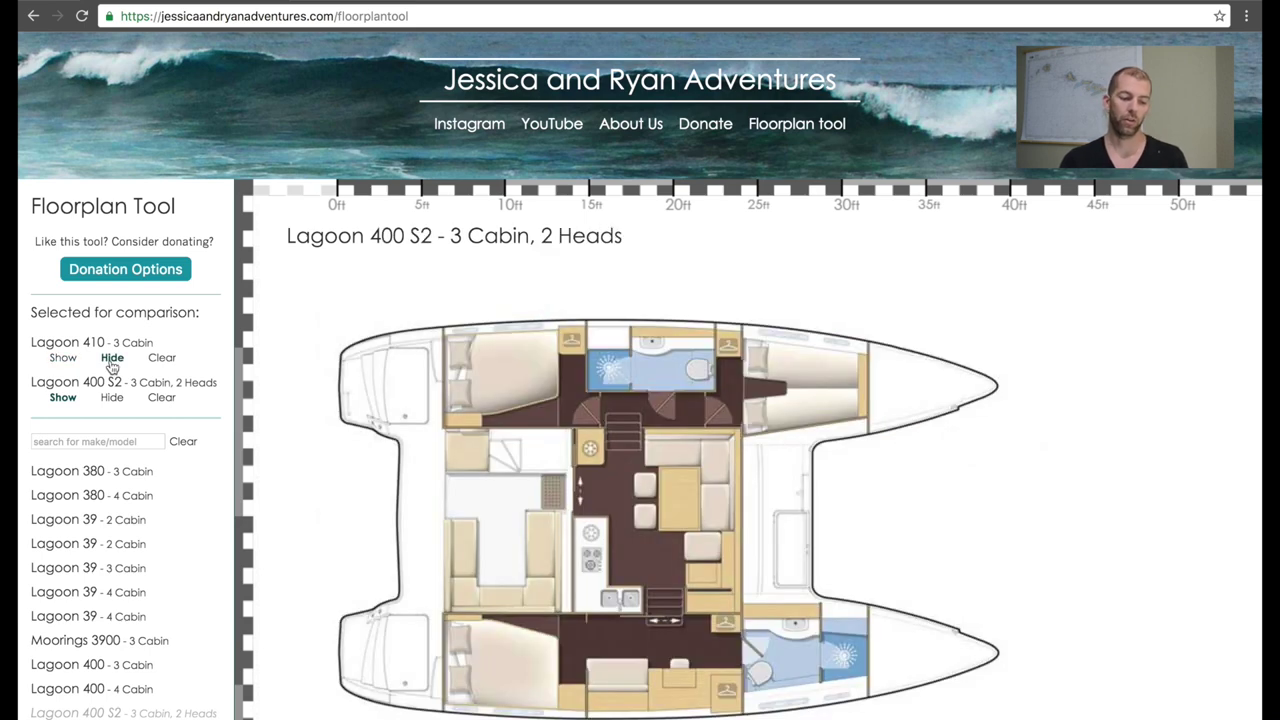
{"action": "left_click", "coordinate": [63, 360]}
{"action": "left_click", "coordinate": [115, 362]}
{"action": "left_click", "coordinate": [62, 357]}
{"action": "left_click", "coordinate": [112, 357]}
{"action": "left_click", "coordinate": [62, 357]}
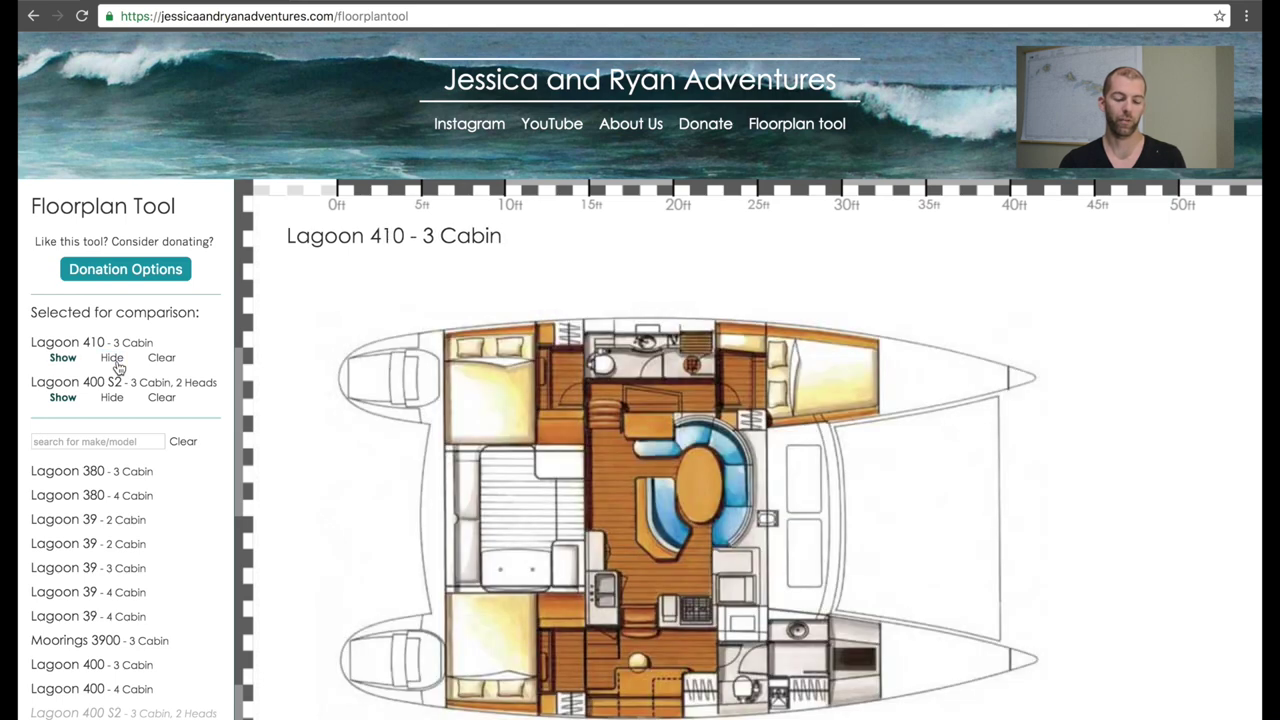
{"action": "scroll", "coordinate": [343, 405], "scroll_direction": "down", "scroll_amount": 3}
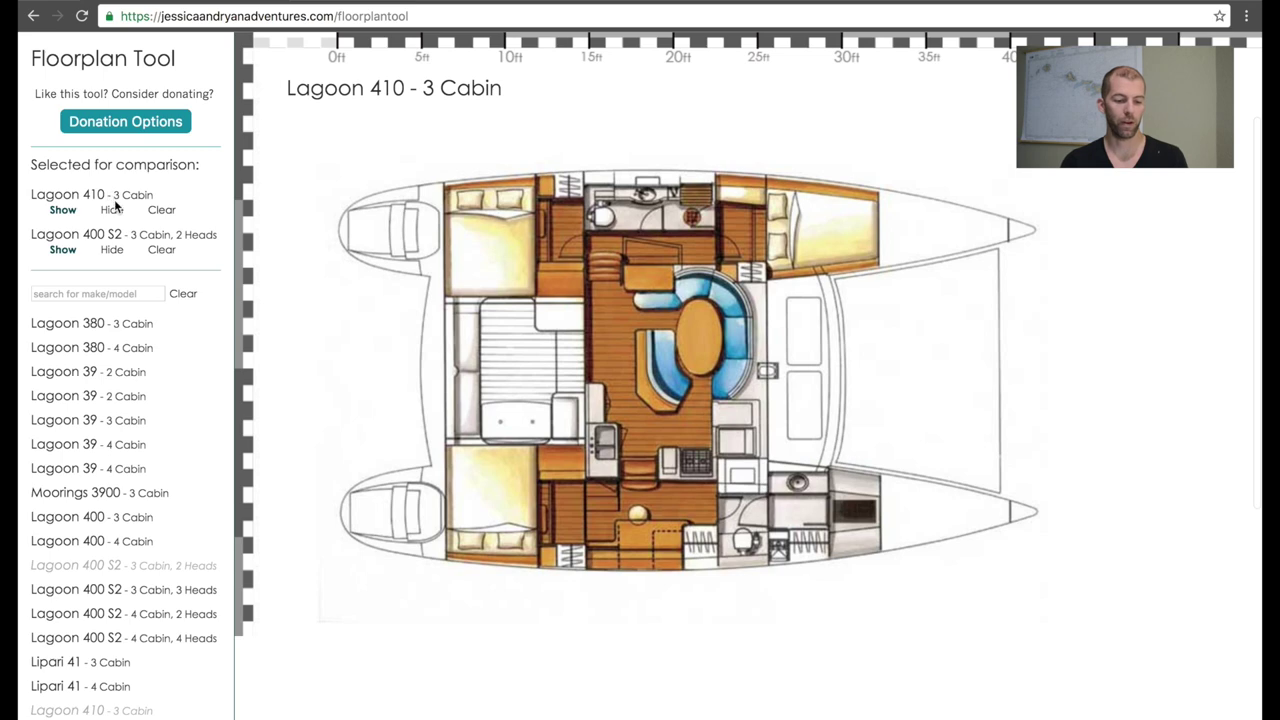
{"action": "left_click", "coordinate": [114, 212]}
{"action": "left_click", "coordinate": [114, 212]}
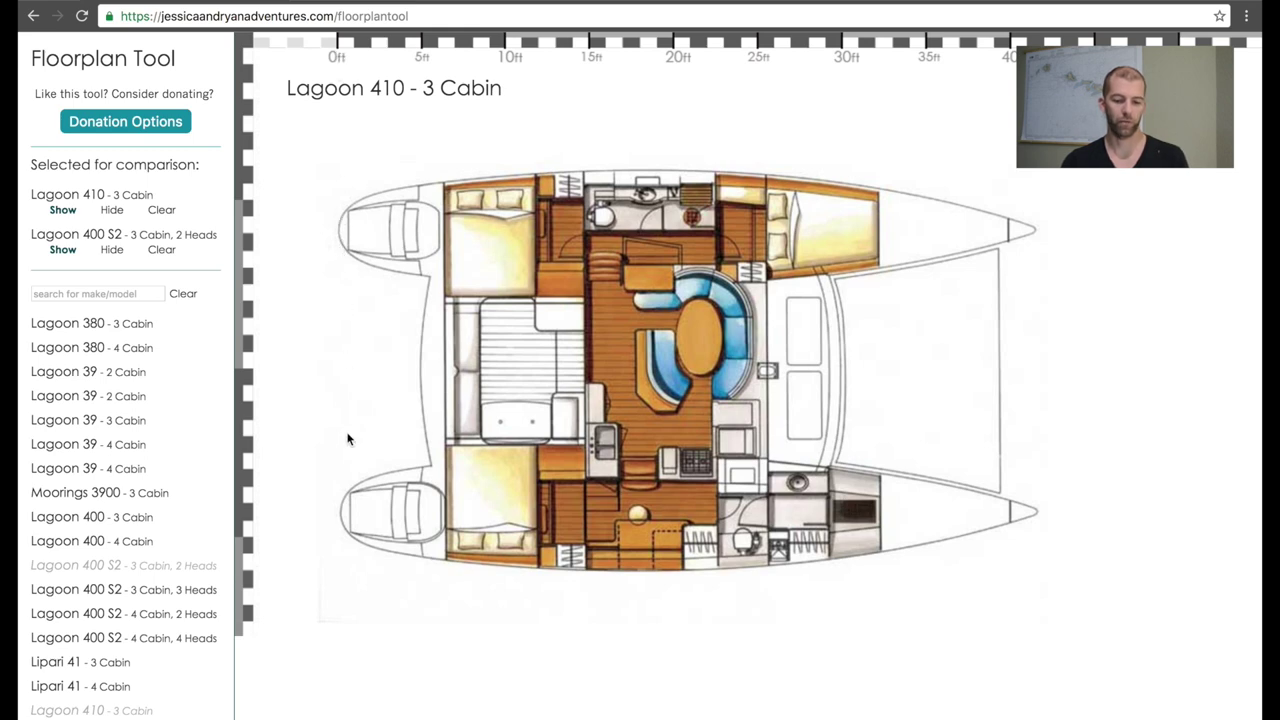
{"action": "left_click", "coordinate": [112, 210]}
{"action": "left_click", "coordinate": [112, 212]}
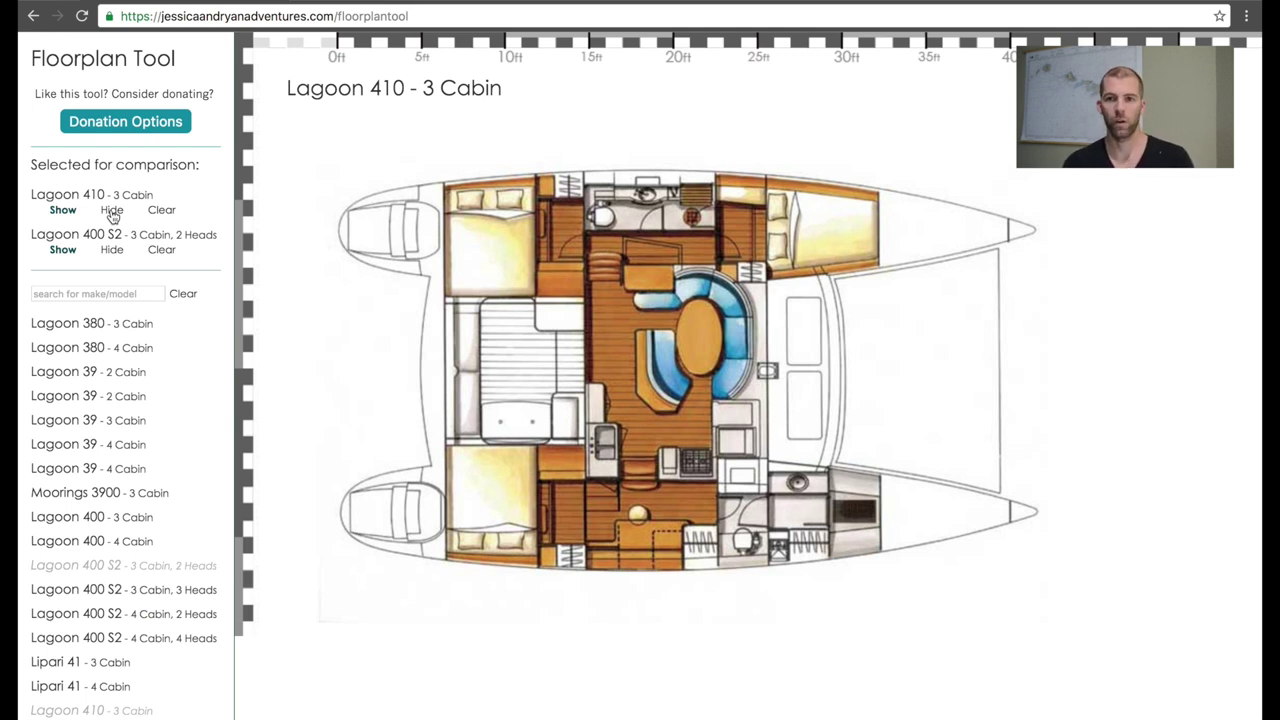
{"action": "left_click", "coordinate": [112, 212]}
{"action": "left_click", "coordinate": [112, 212]}
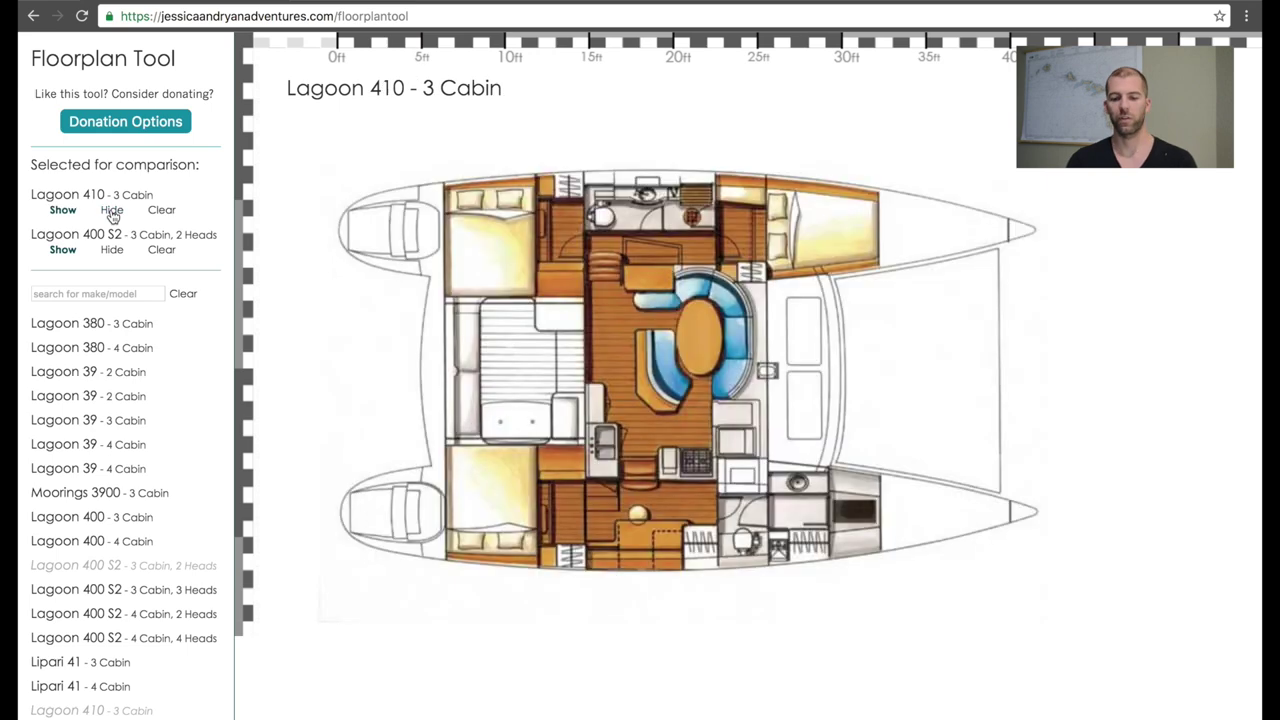
{"action": "left_click", "coordinate": [112, 212]}
{"action": "left_click", "coordinate": [112, 212]}
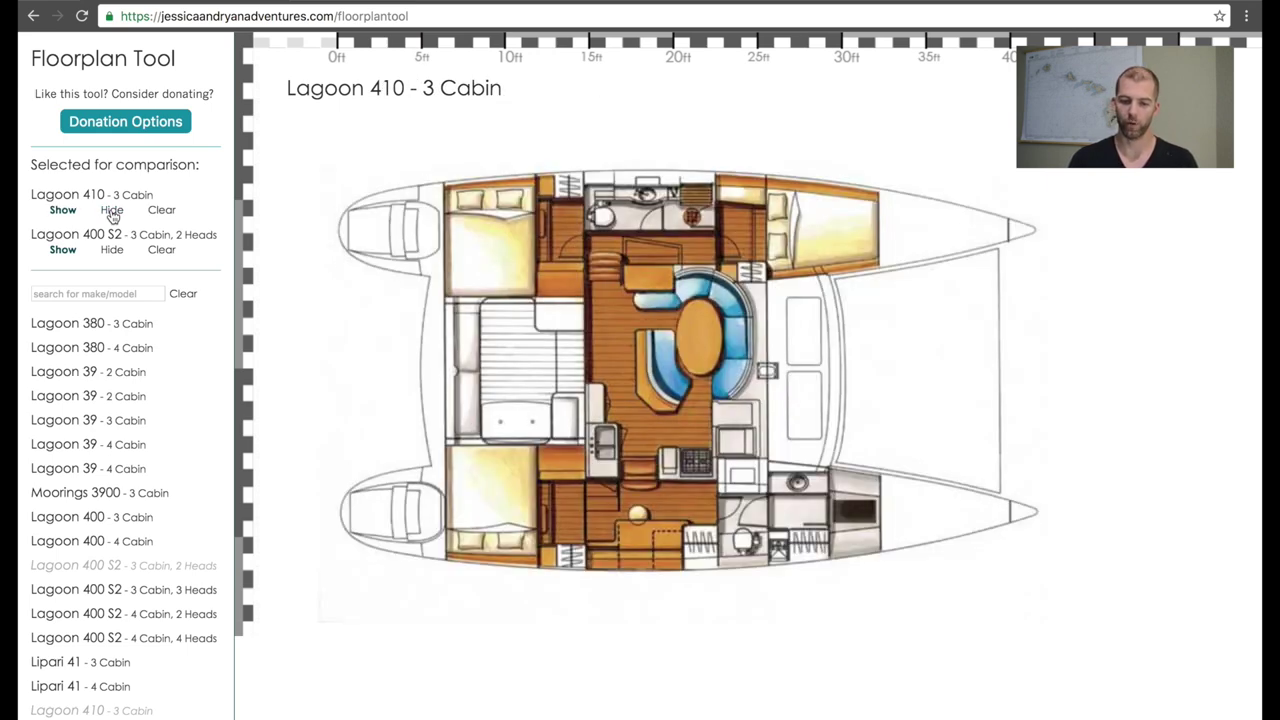
{"action": "left_click", "coordinate": [112, 212]}
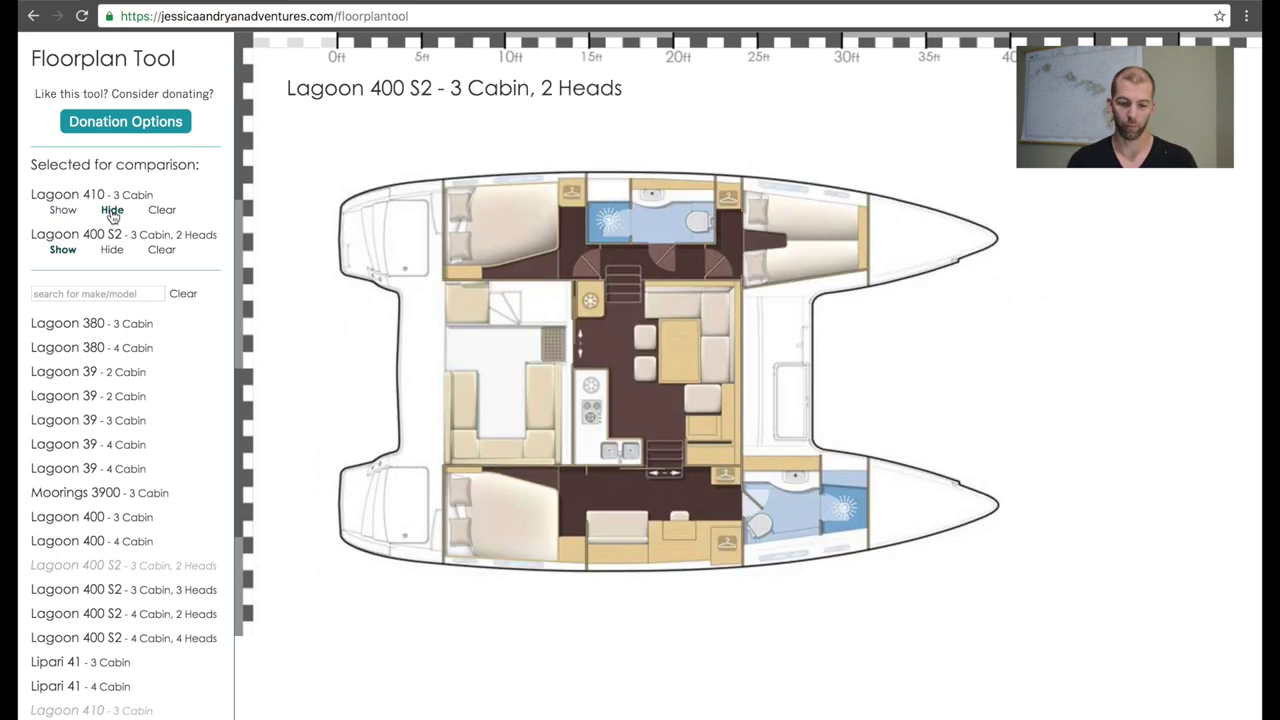
{"action": "left_click", "coordinate": [112, 212]}
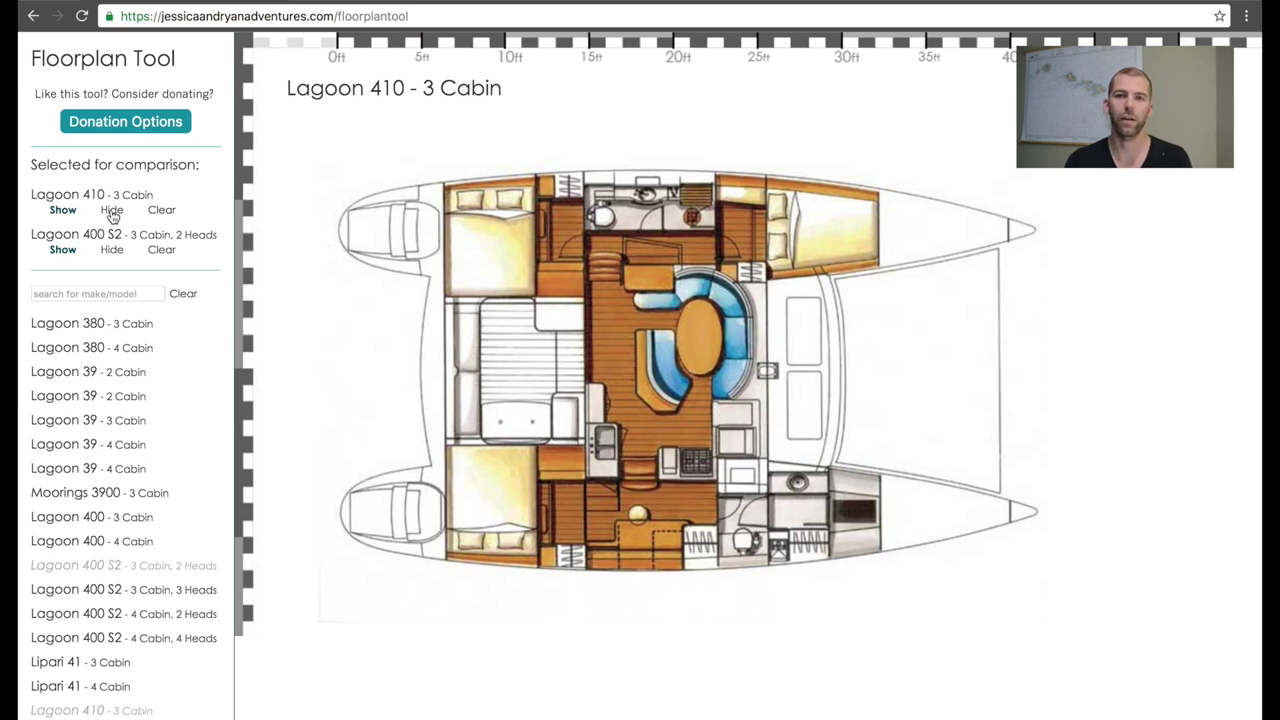
{"action": "left_click", "coordinate": [112, 211]}
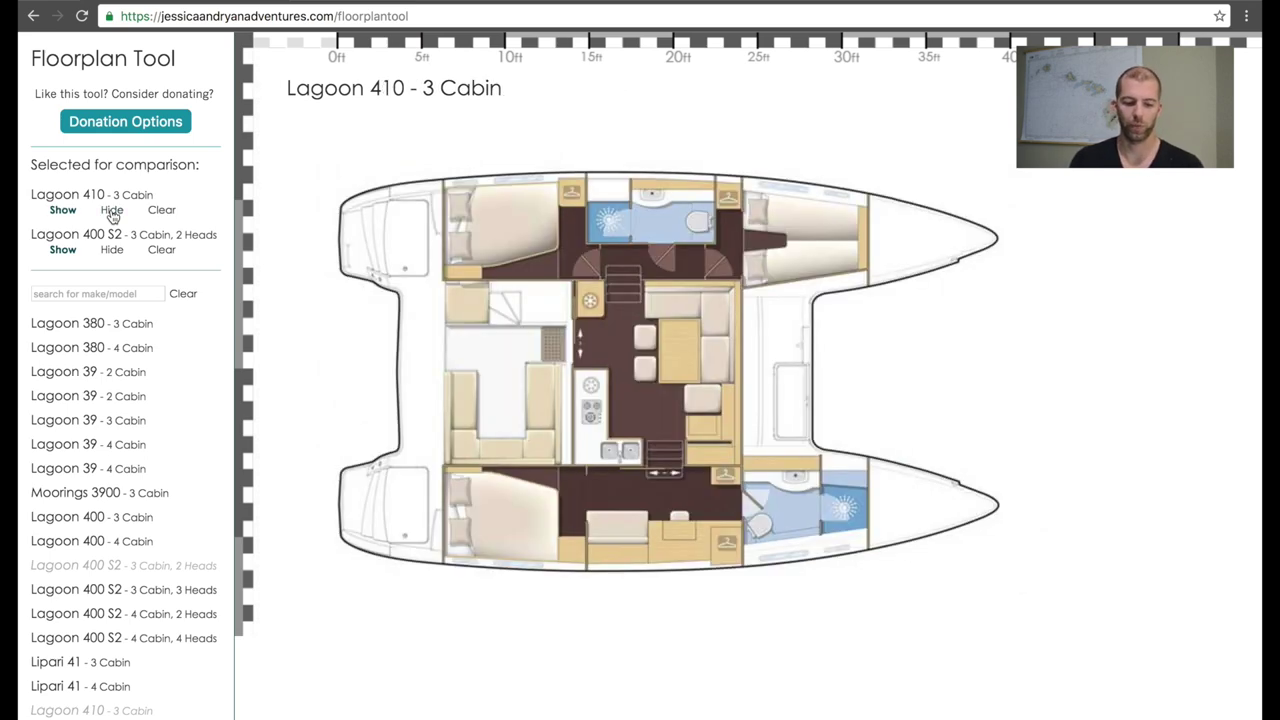
{"action": "left_click", "coordinate": [112, 213]}
{"action": "left_click", "coordinate": [112, 212]}
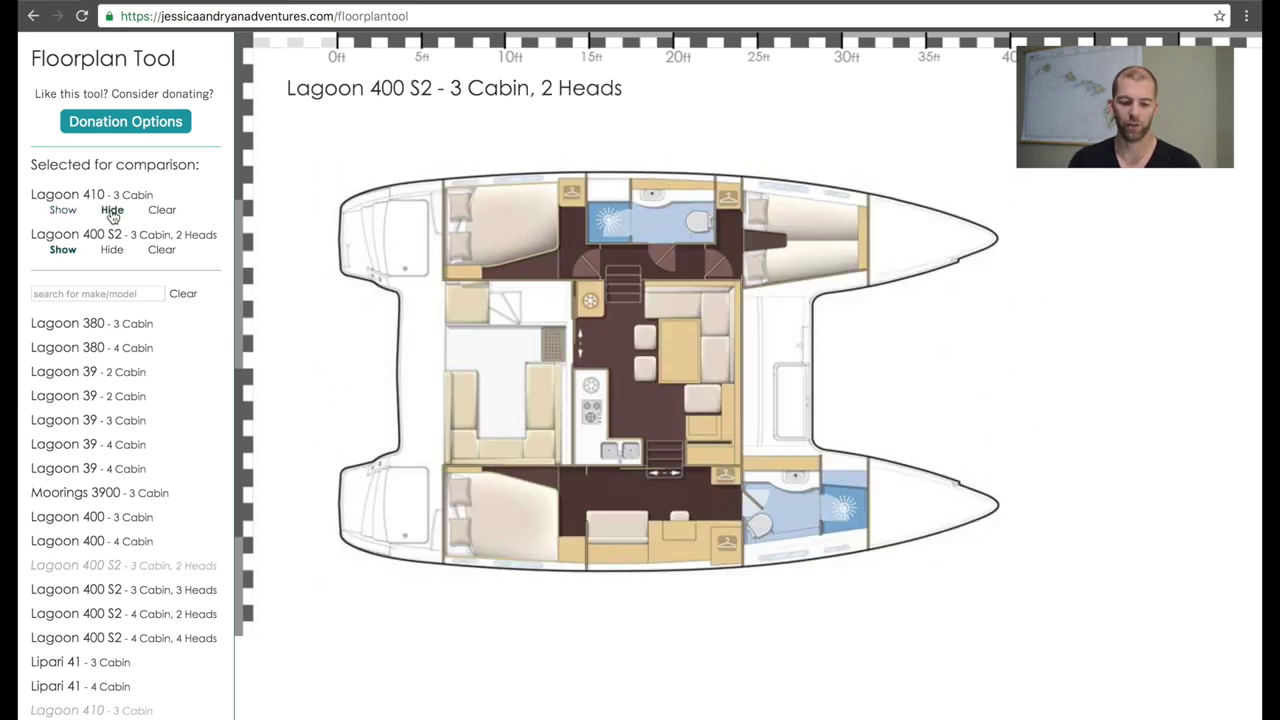
{"action": "left_click", "coordinate": [112, 212]}
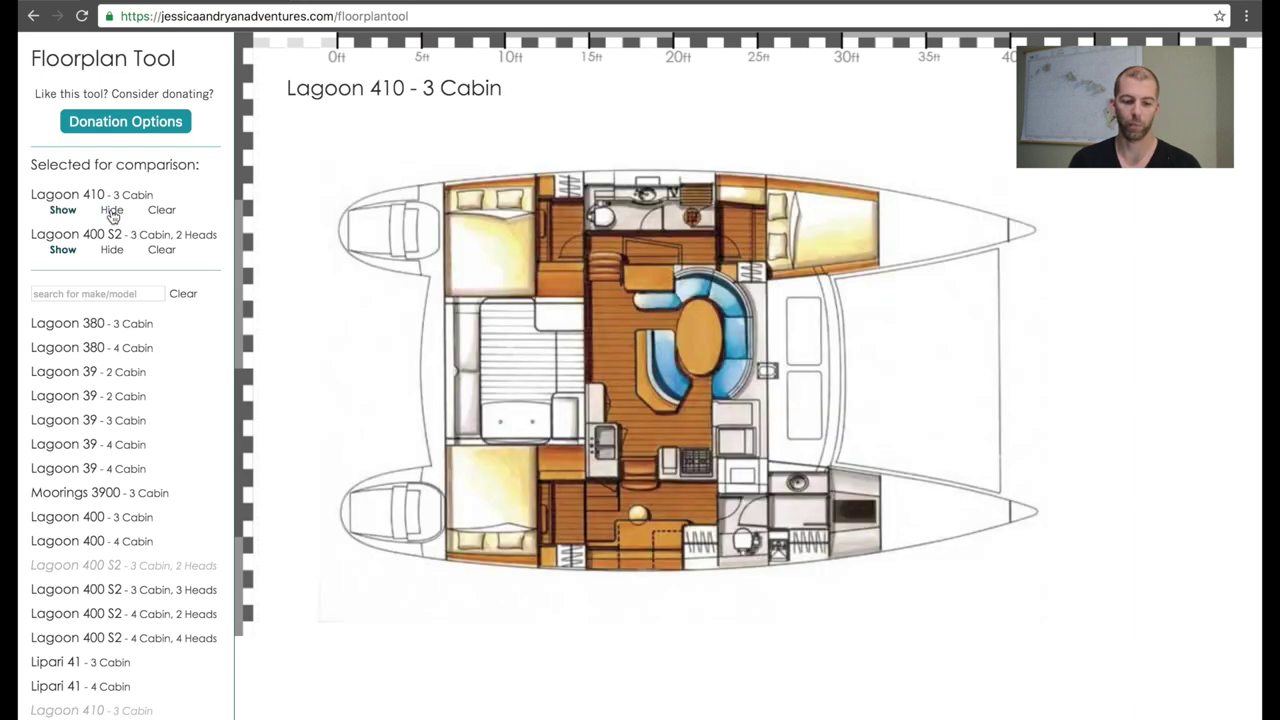
{"action": "left_click", "coordinate": [112, 212]}
{"action": "left_click", "coordinate": [112, 213]}
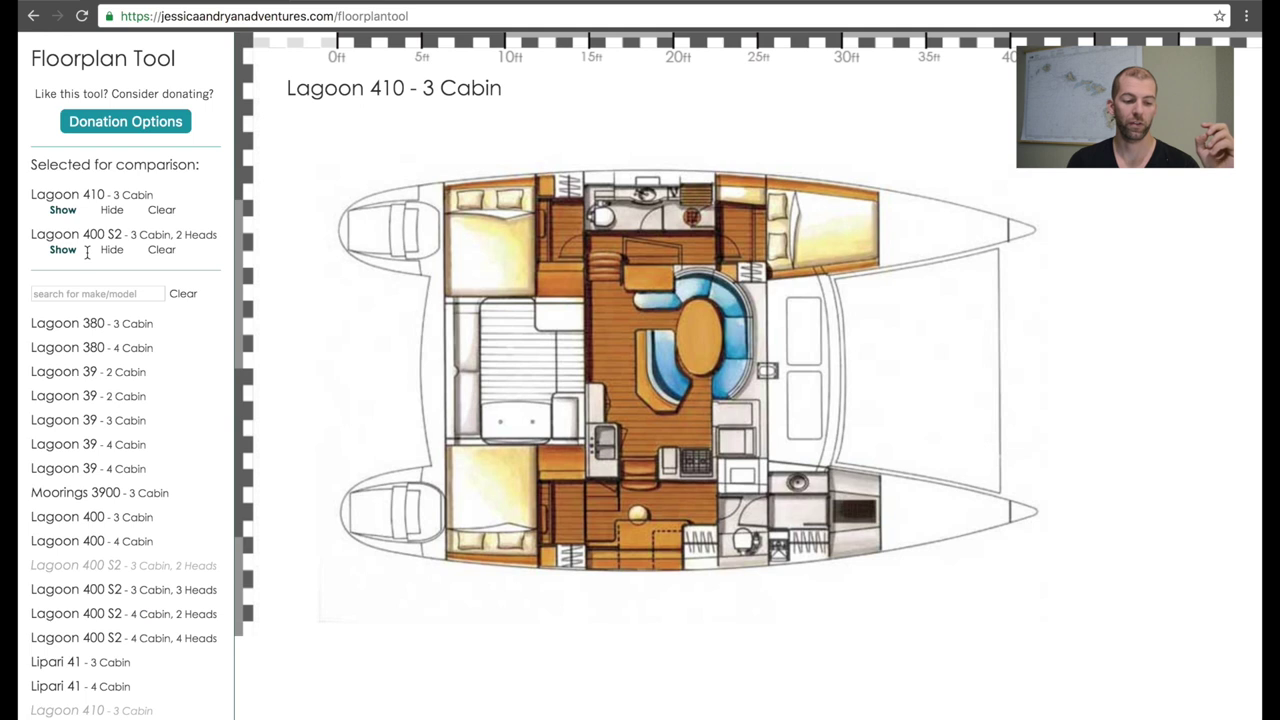
Replace Lagoon 410 with Lagoon 440 - 3 Cabin, then toggle the Lagoon 400 S2 plan off and back on
{"action": "left_click", "coordinate": [162, 212]}
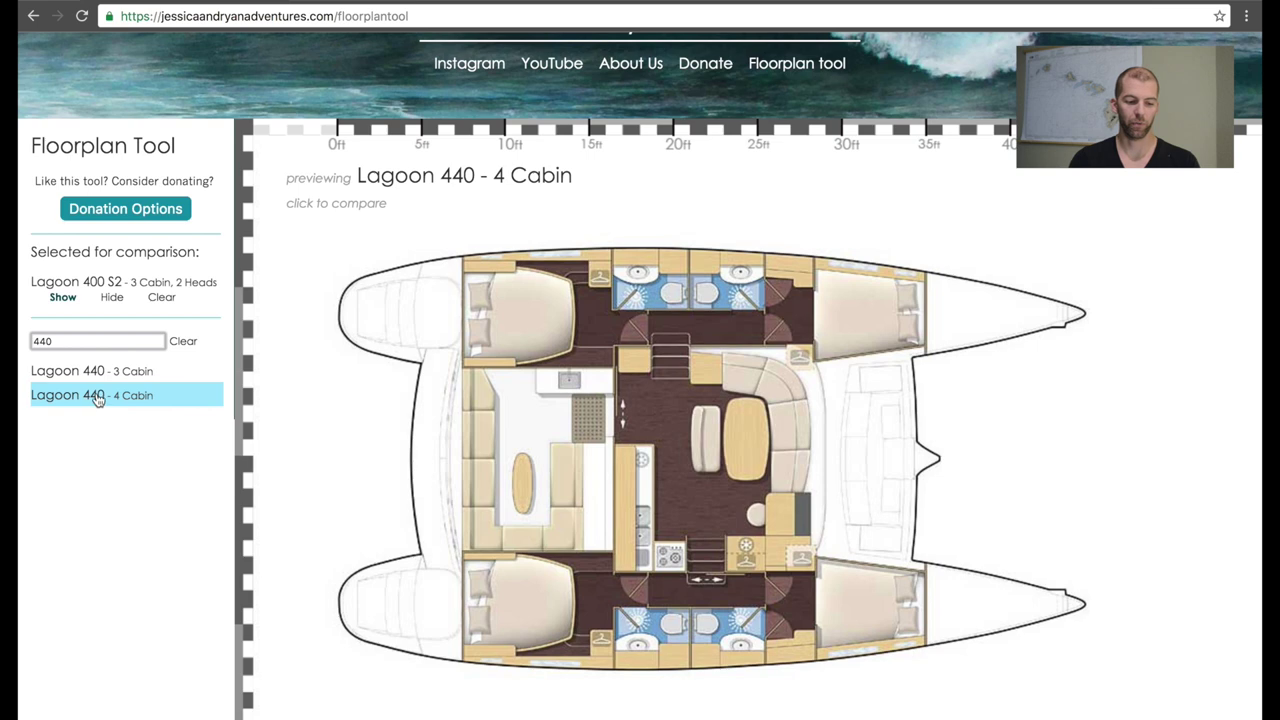
{"action": "left_click", "coordinate": [95, 376]}
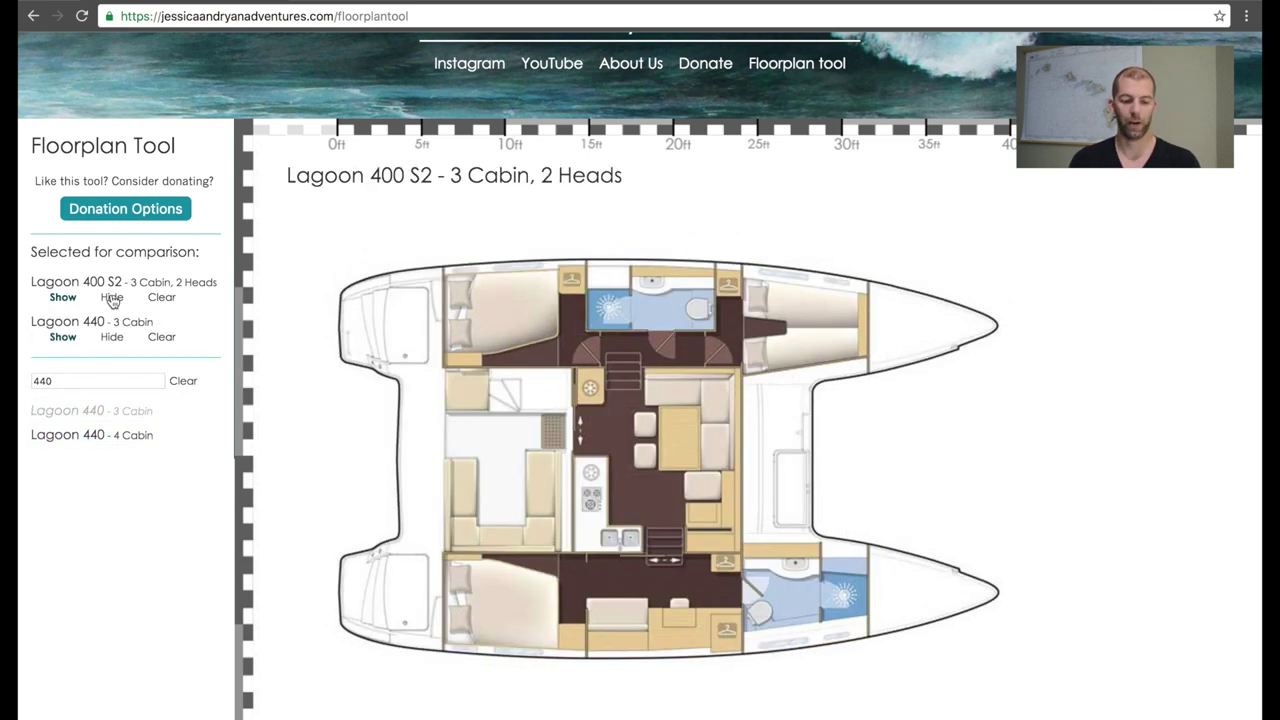
{"action": "left_click", "coordinate": [112, 298]}
{"action": "left_click", "coordinate": [112, 298]}
{"action": "left_click", "coordinate": [112, 298]}
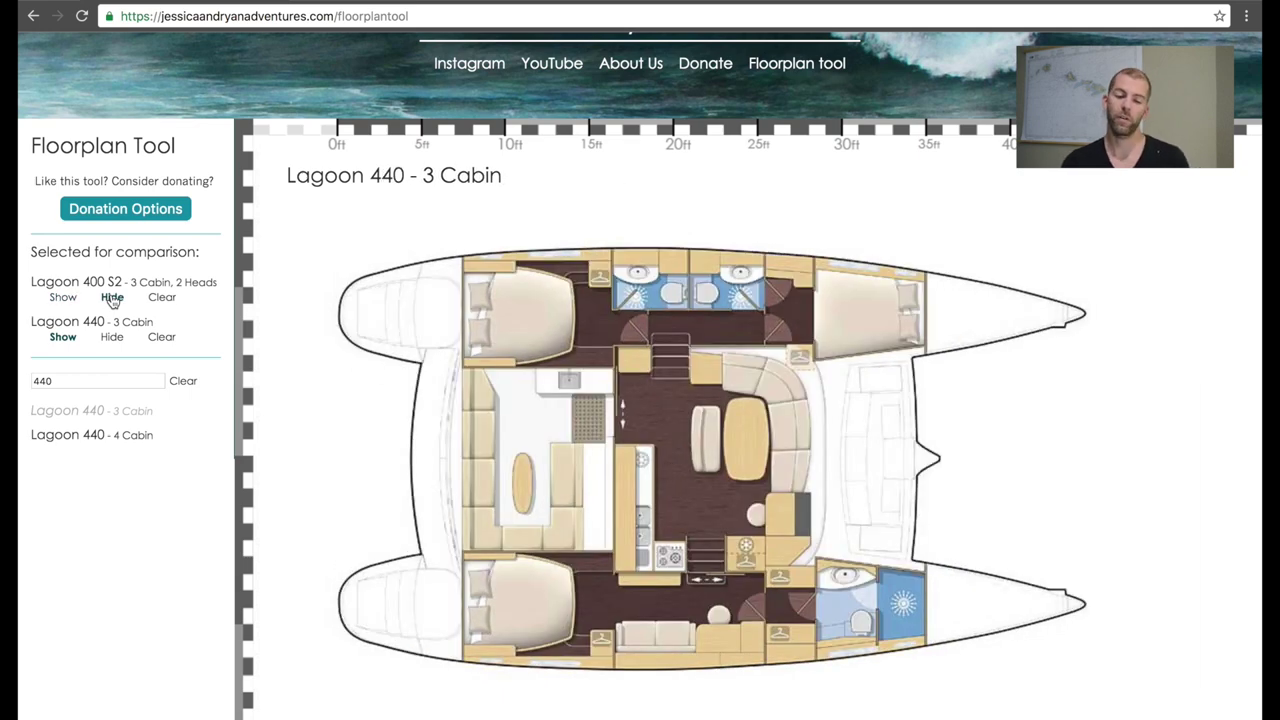
{"action": "left_click", "coordinate": [112, 298]}
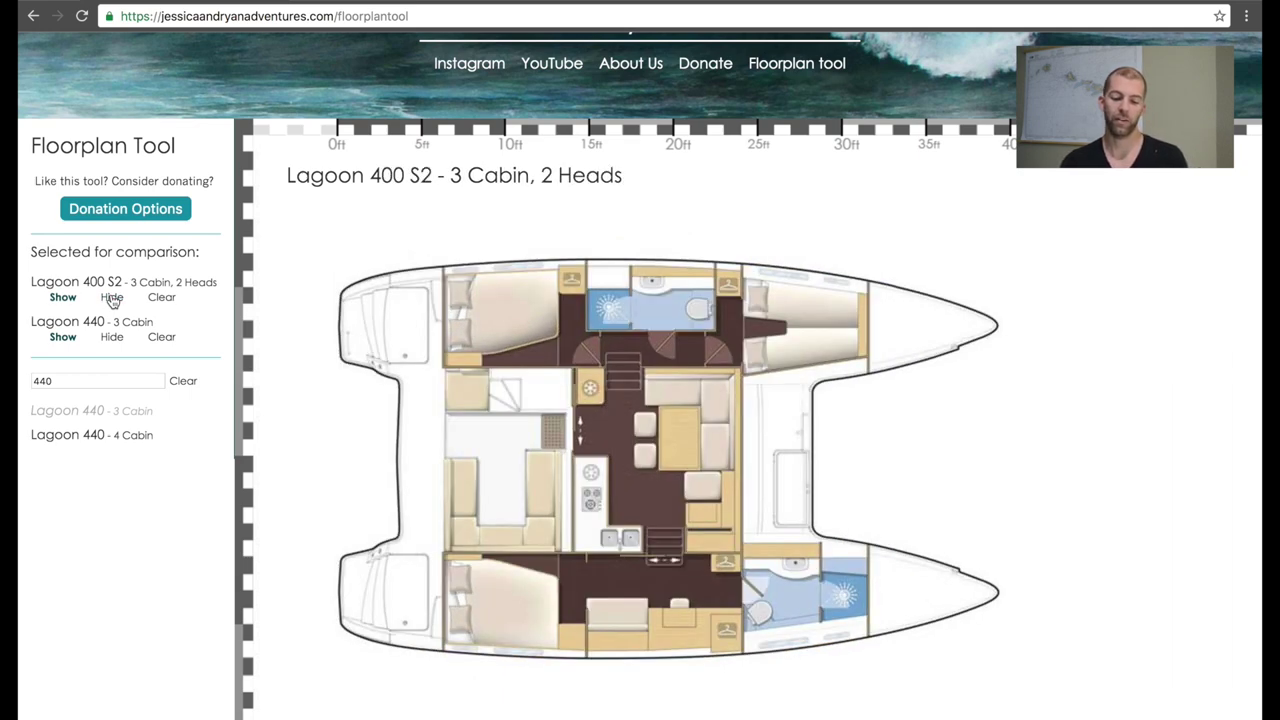
{"action": "left_click", "coordinate": [112, 298]}
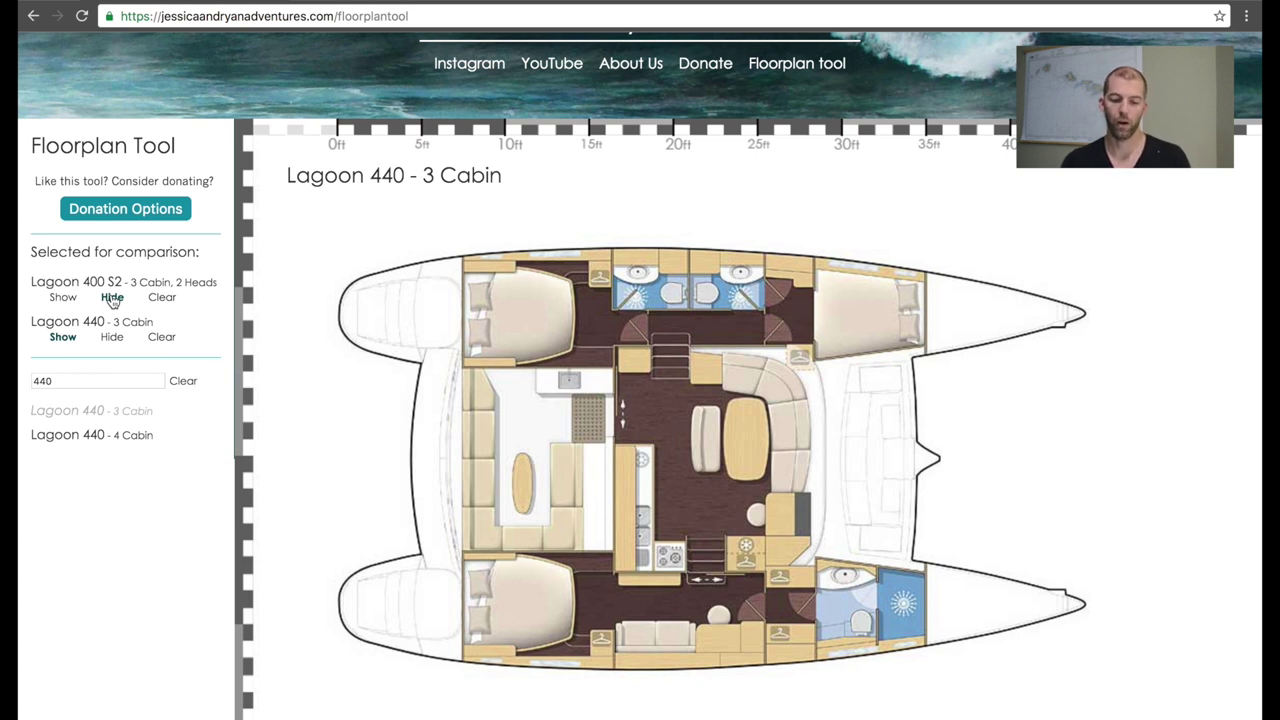
{"action": "left_click", "coordinate": [112, 298]}
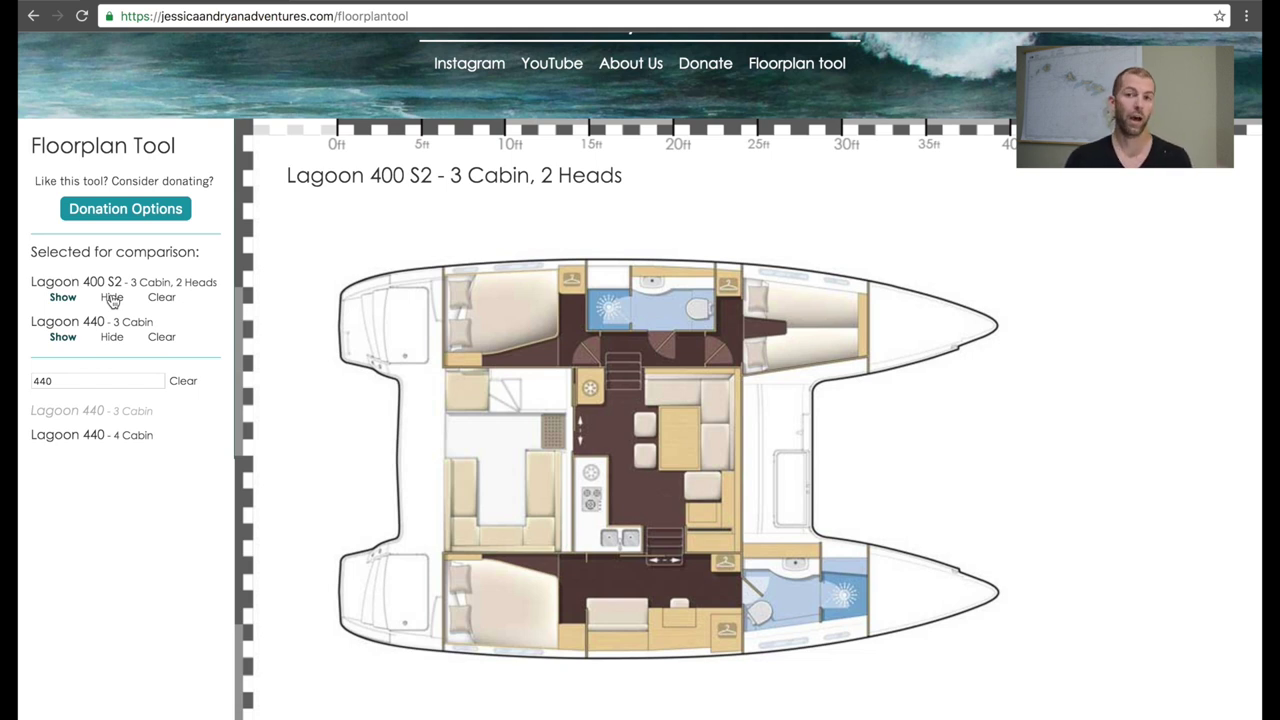
{"action": "left_click", "coordinate": [112, 299]}
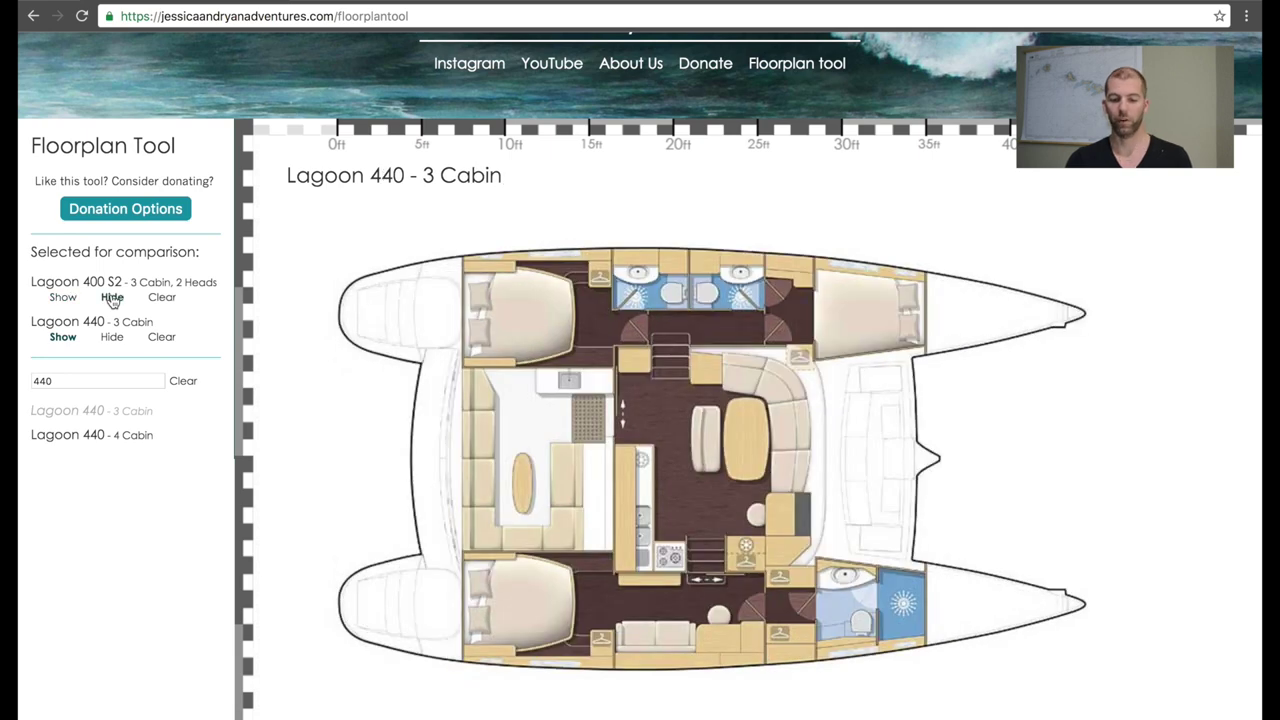
{"action": "left_click", "coordinate": [112, 299]}
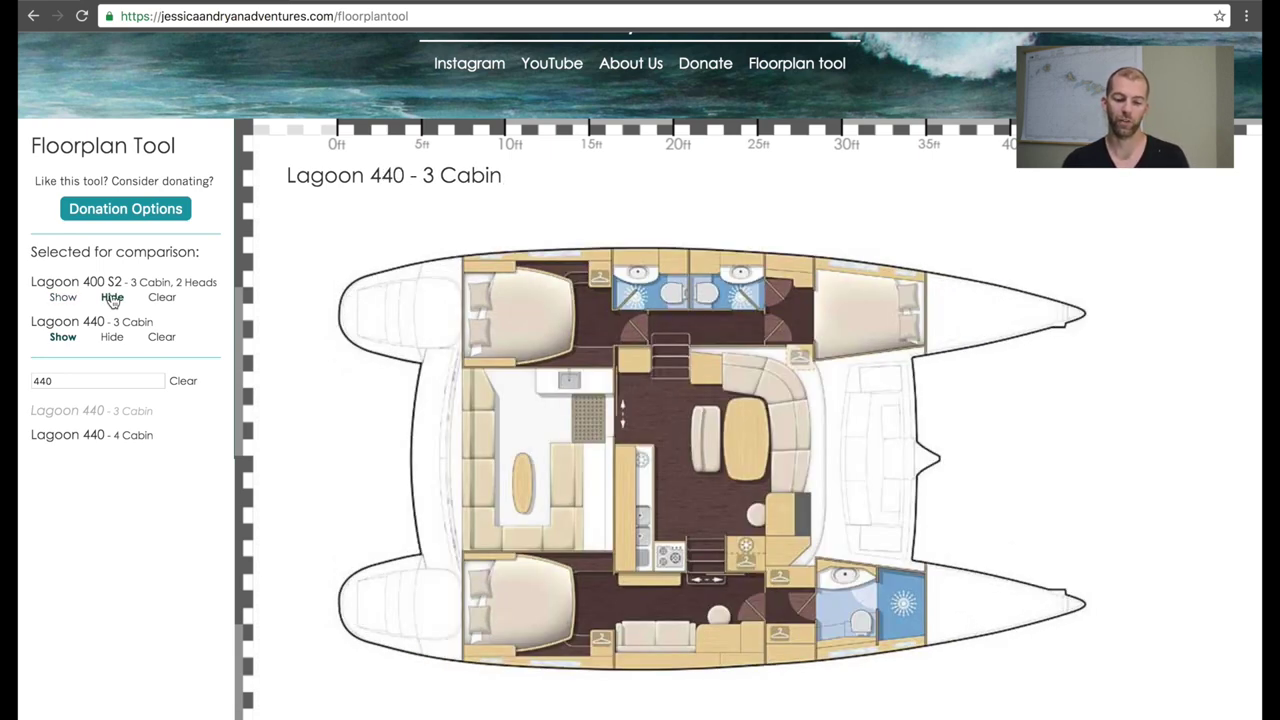
{"action": "left_click", "coordinate": [112, 299]}
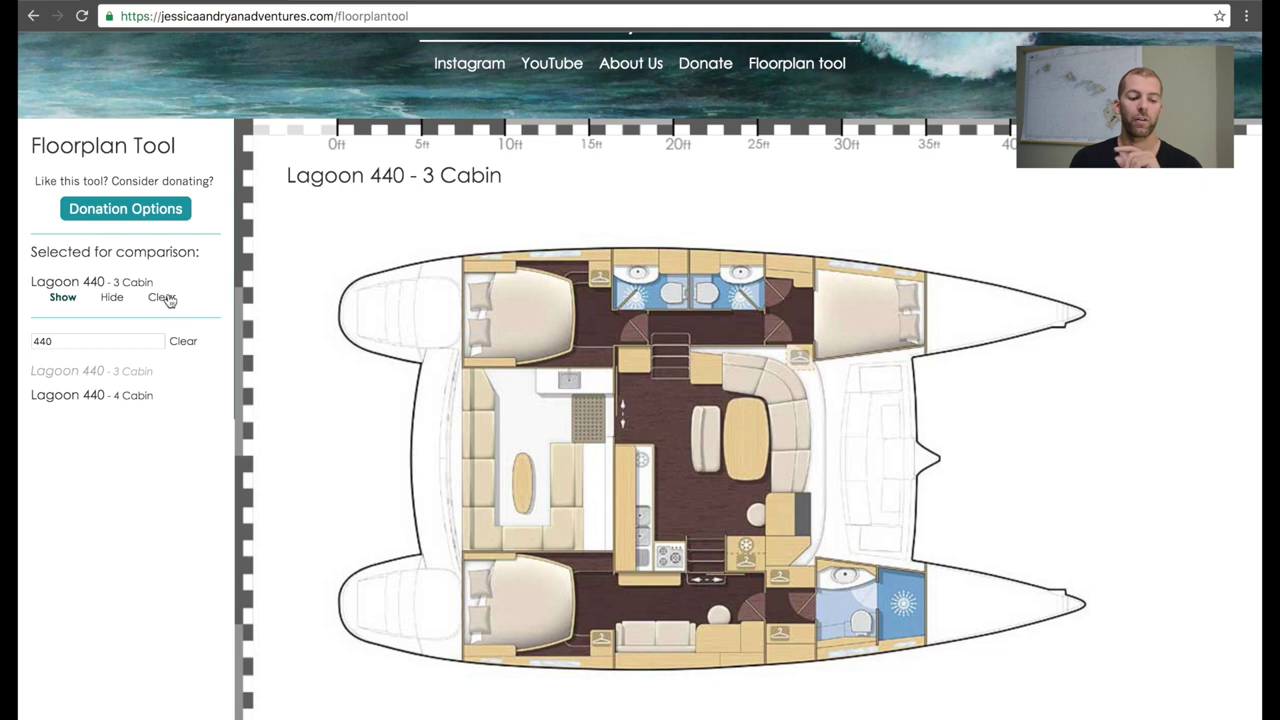
Clear the comparison entry and the '440' search to restore the full catamaran list
{"action": "left_click", "coordinate": [164, 298]}
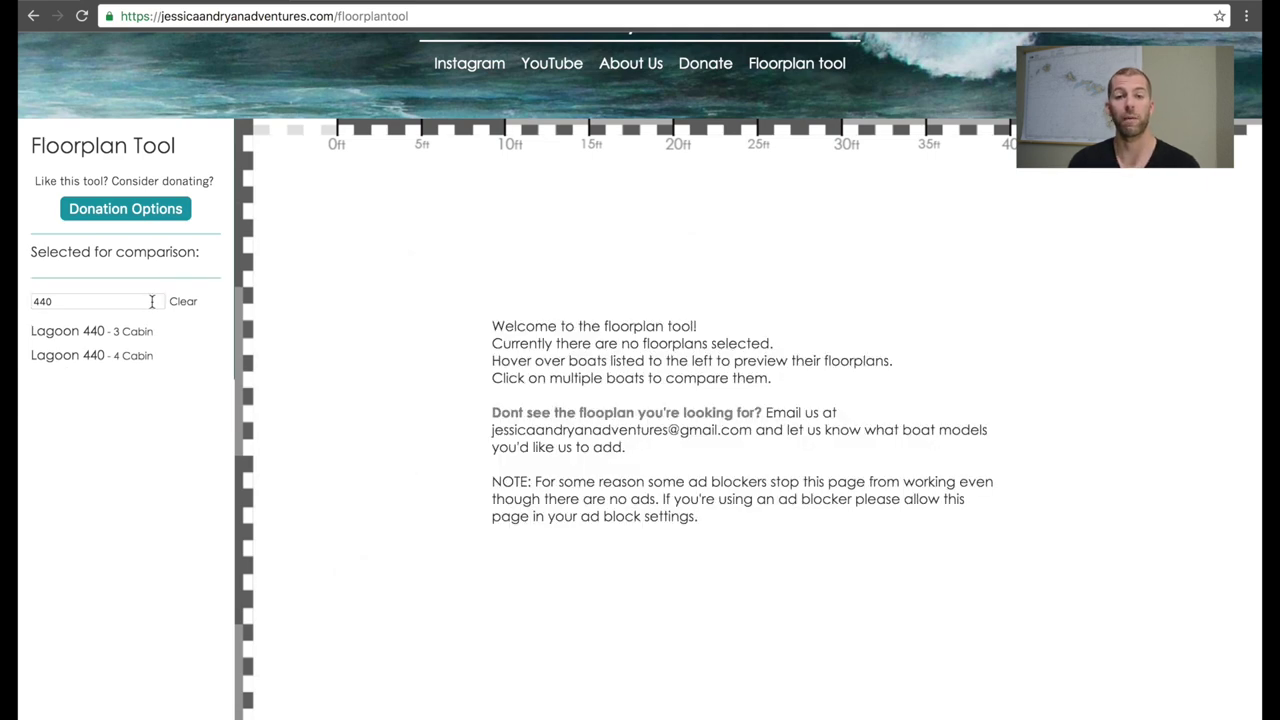
{"action": "left_click", "coordinate": [185, 302]}
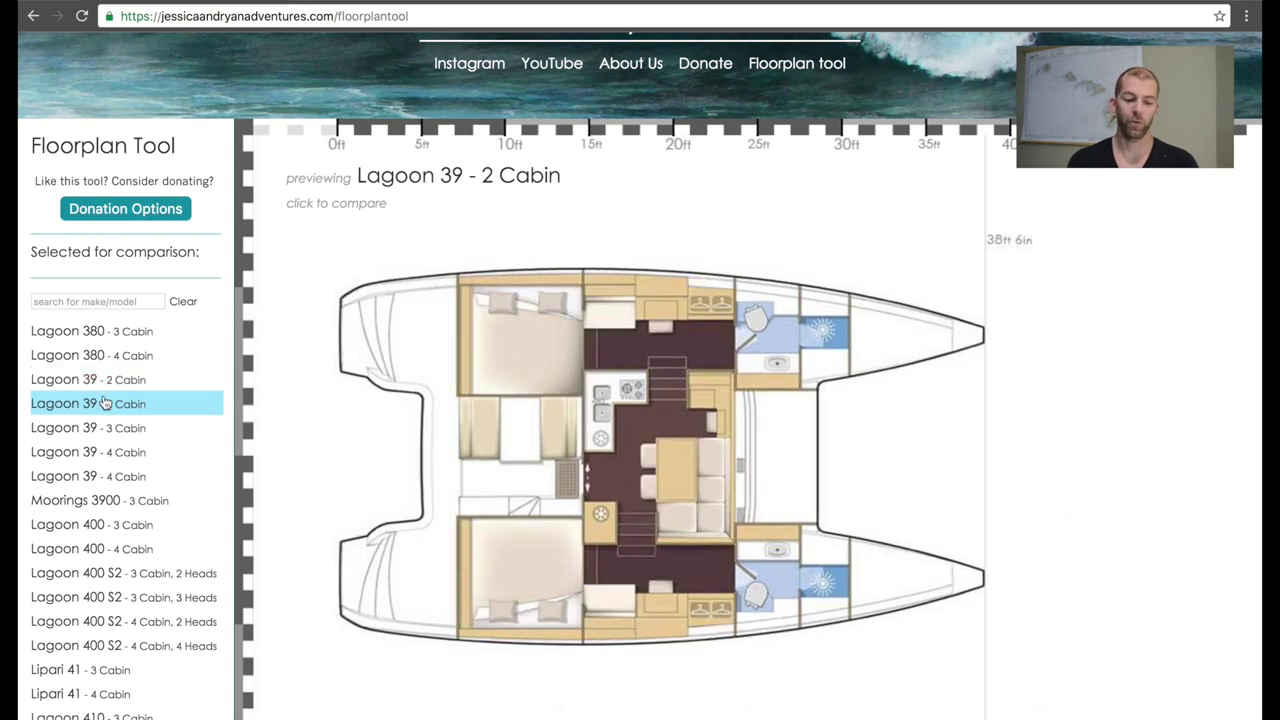
Add the five Lagoon 39 layouts, from 2 Cabin through 4 Cabin, to the comparison
{"action": "left_click", "coordinate": [96, 386]}
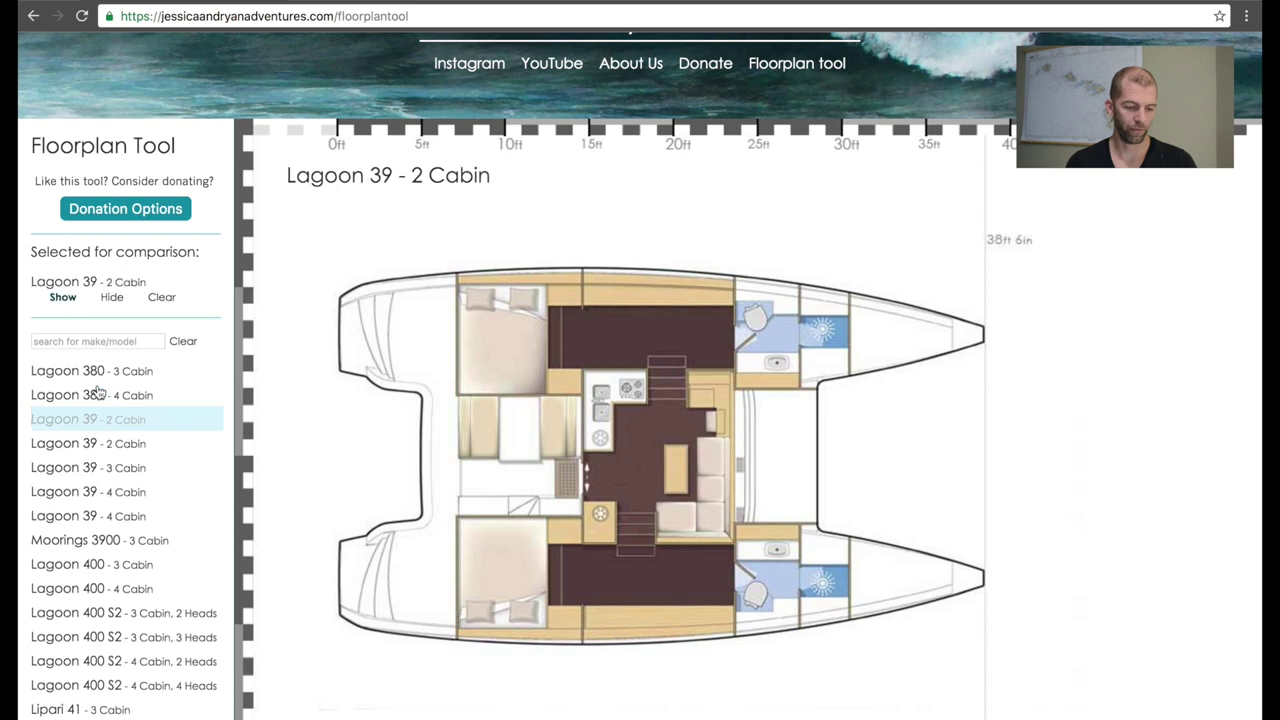
{"action": "left_click", "coordinate": [95, 445]}
{"action": "left_click", "coordinate": [95, 506]}
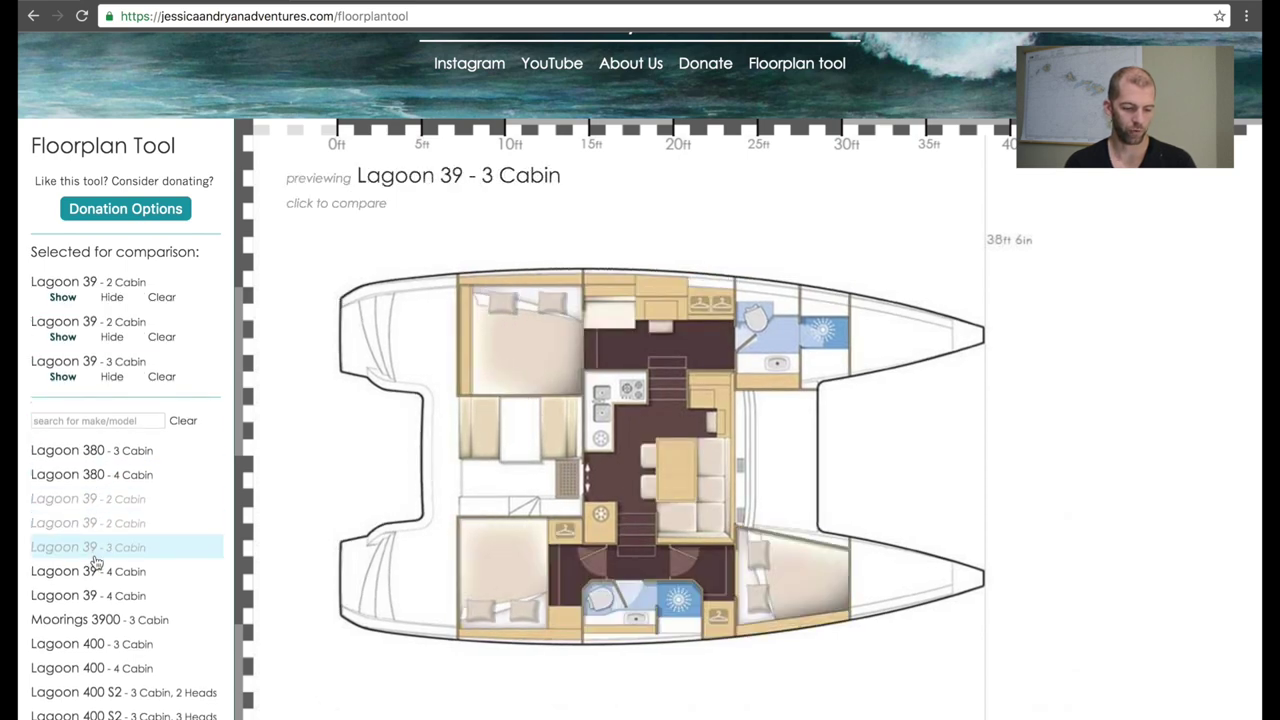
{"action": "left_click", "coordinate": [95, 570]}
{"action": "left_click", "coordinate": [95, 635]}
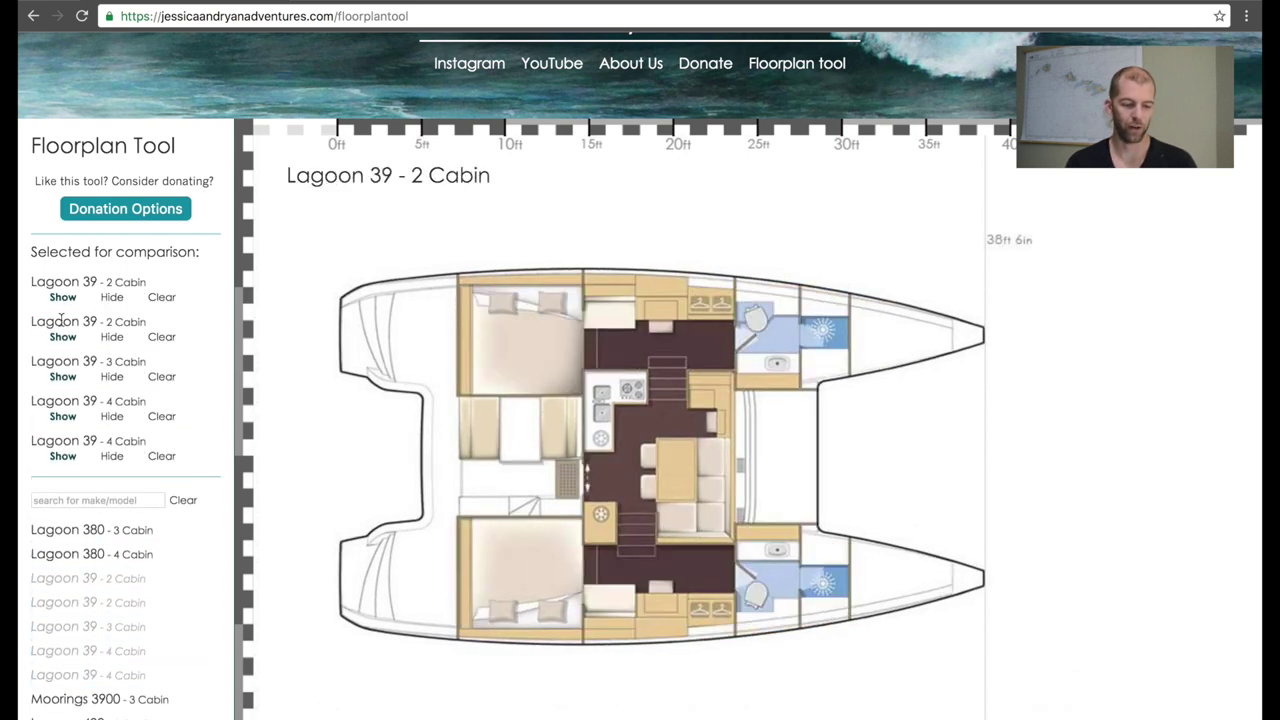
Toggle the first Lagoon 39 - 2 Cabin plan hidden and shown repeatedly to compare layouts
{"action": "left_click", "coordinate": [110, 300]}
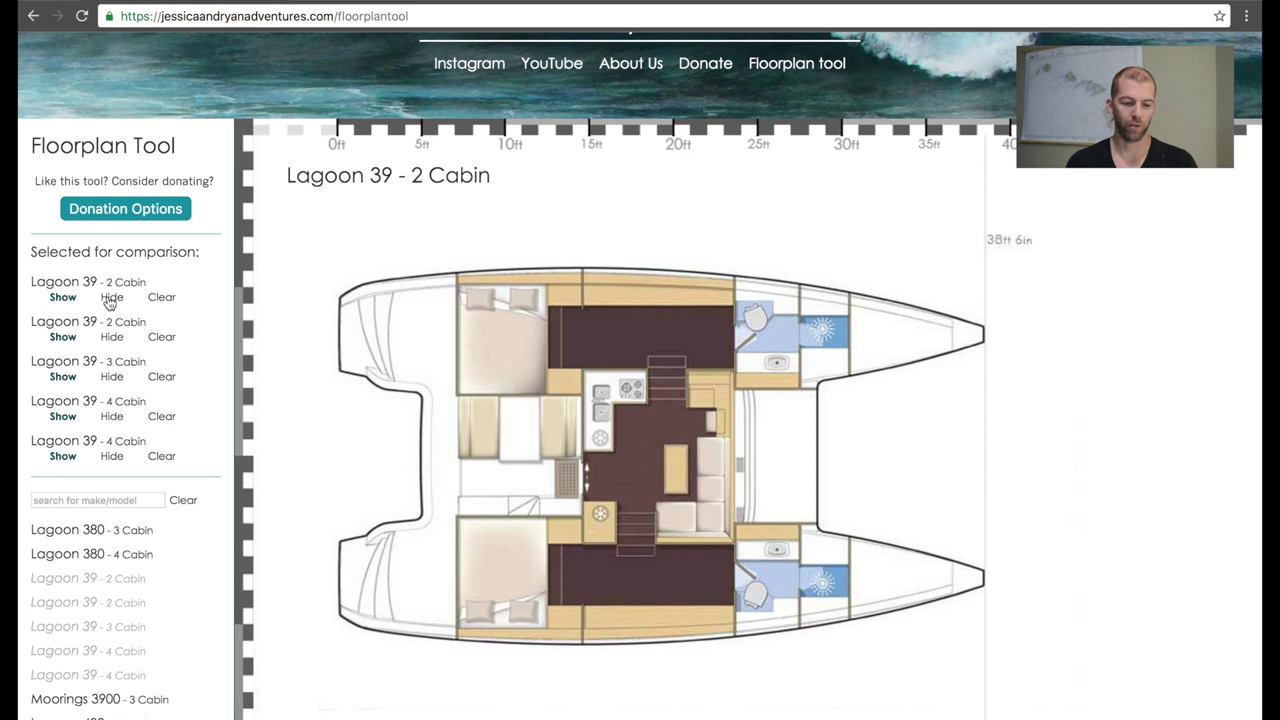
{"action": "left_click", "coordinate": [110, 300]}
{"action": "left_click", "coordinate": [110, 300]}
{"action": "left_click", "coordinate": [110, 300]}
{"action": "left_click", "coordinate": [110, 300]}
{"action": "left_click", "coordinate": [110, 300]}
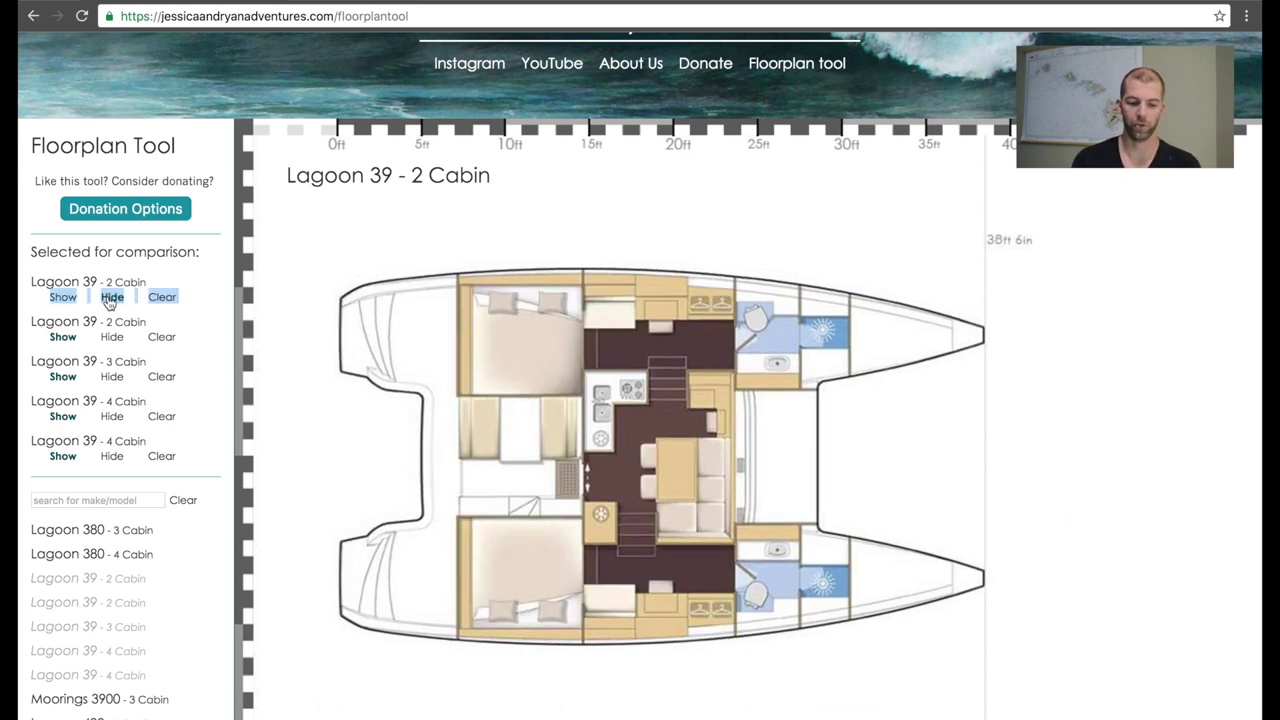
{"action": "left_click", "coordinate": [110, 300]}
{"action": "left_click", "coordinate": [110, 300]}
{"action": "left_click", "coordinate": [110, 300]}
{"action": "left_click", "coordinate": [110, 300]}
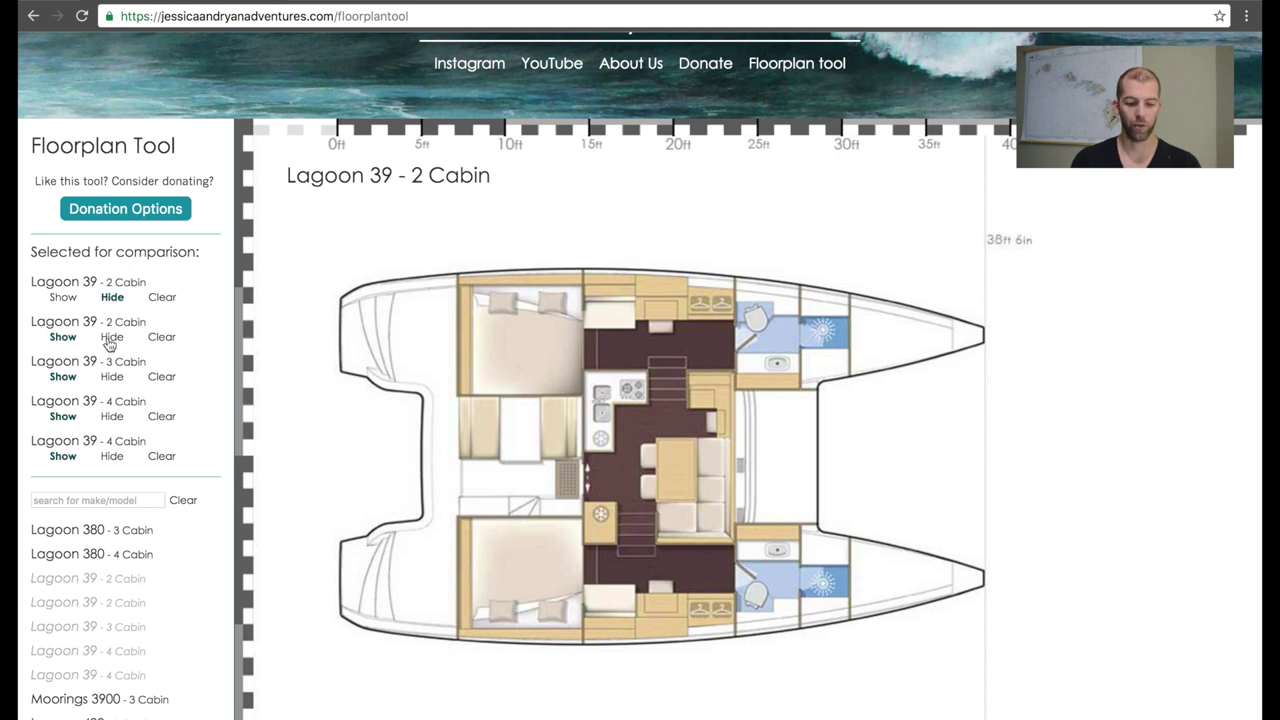
Toggle the second Lagoon 39 - 2 Cabin plan repeatedly to compare it with the 3 Cabin layout
{"action": "left_click", "coordinate": [110, 338]}
{"action": "left_click", "coordinate": [110, 338]}
{"action": "left_click", "coordinate": [110, 338]}
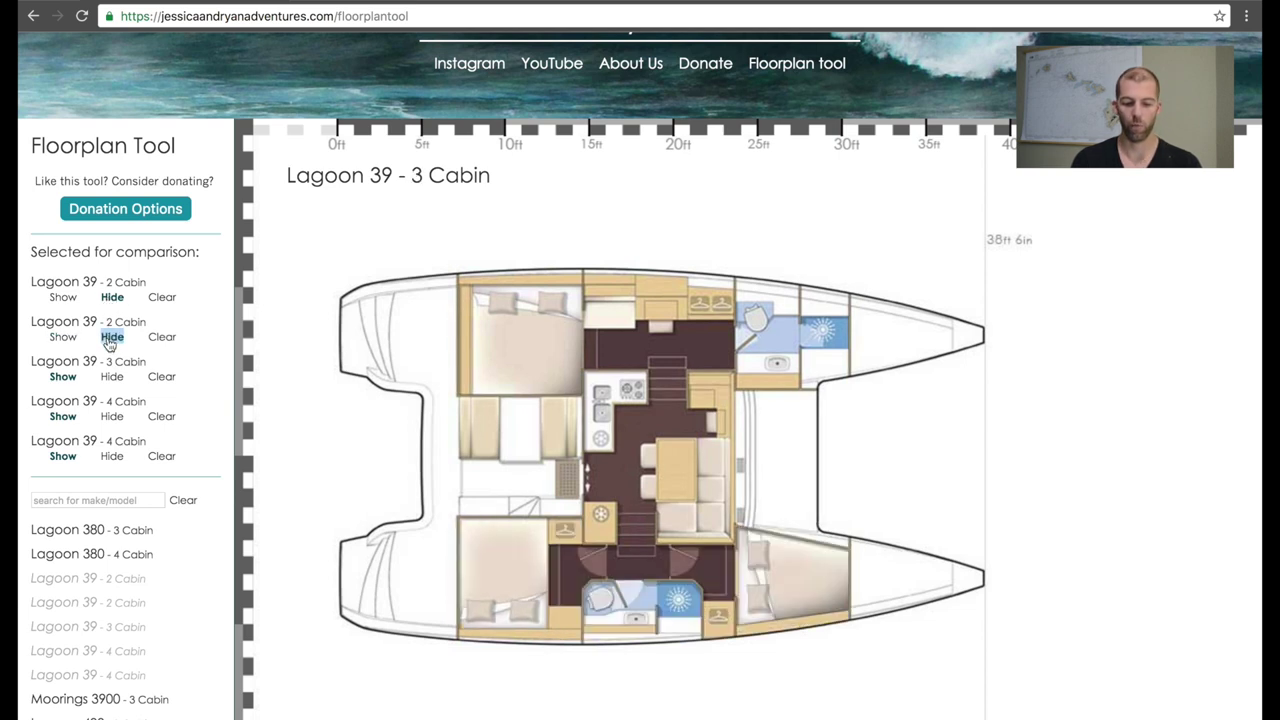
{"action": "left_click", "coordinate": [110, 341]}
{"action": "left_click", "coordinate": [110, 341]}
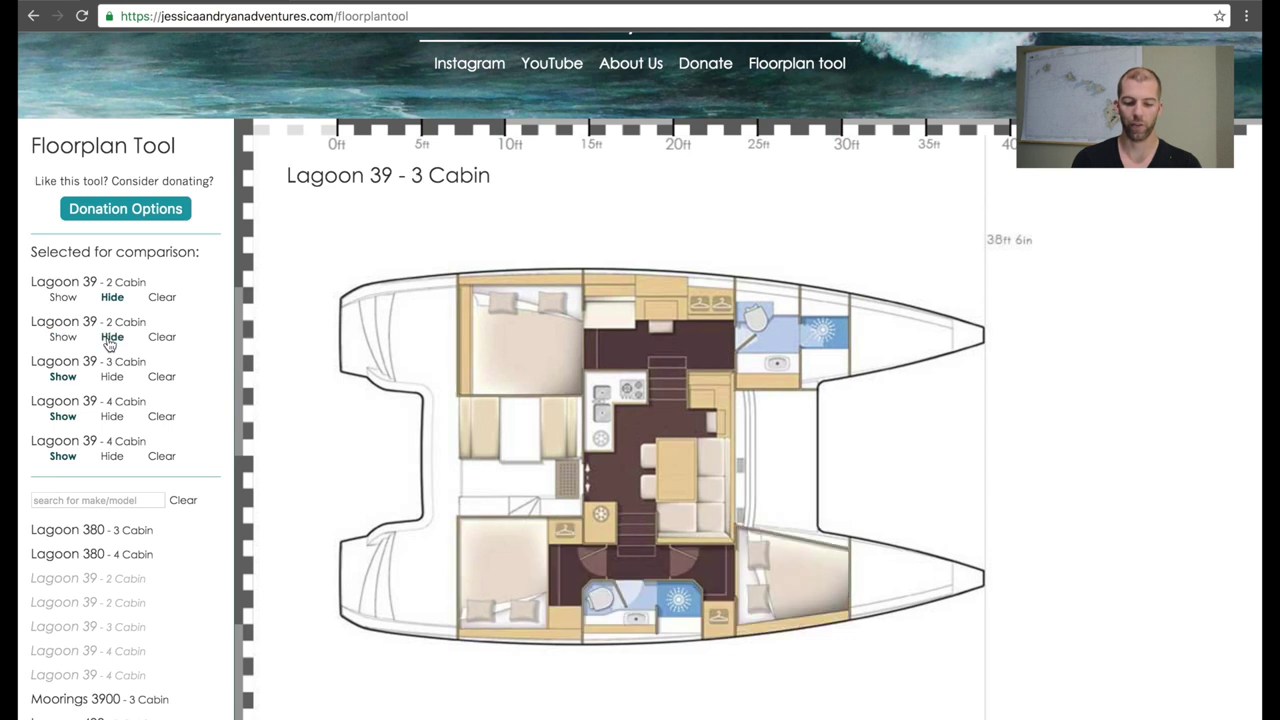
{"action": "left_click", "coordinate": [110, 341]}
{"action": "left_click", "coordinate": [110, 341]}
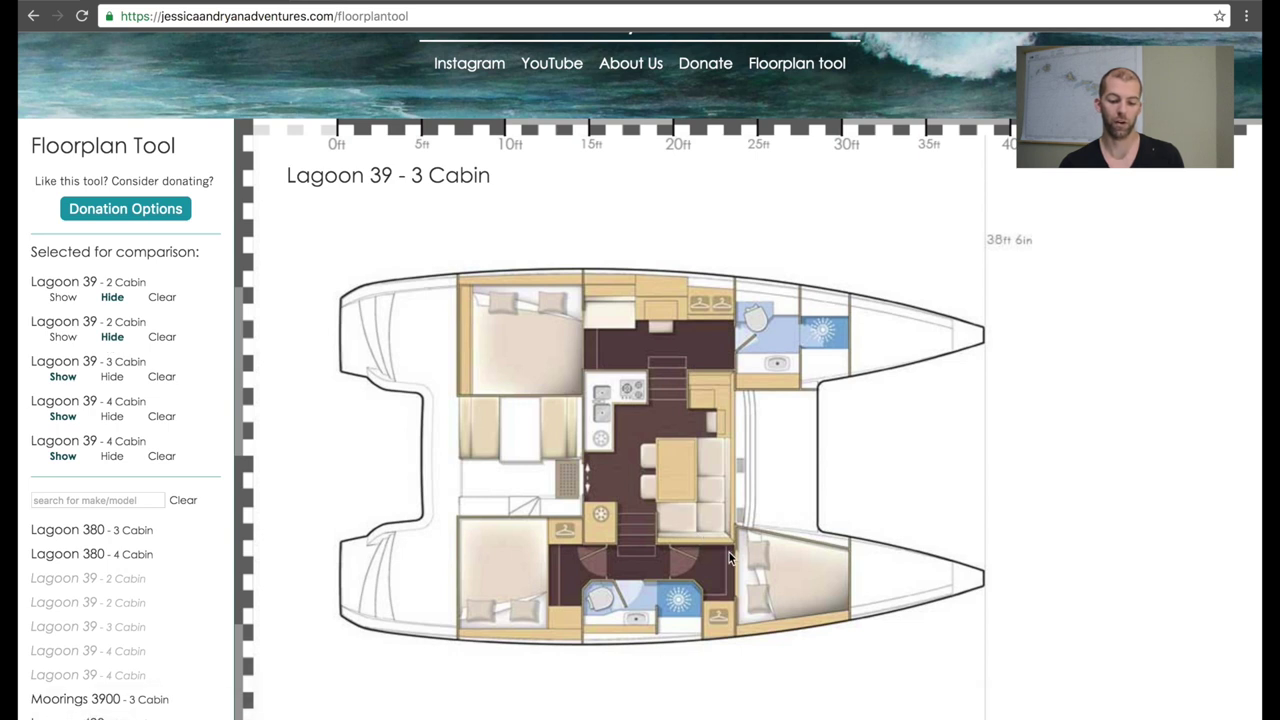
{"action": "left_click", "coordinate": [111, 341]}
{"action": "left_click", "coordinate": [111, 341]}
{"action": "left_click", "coordinate": [111, 341]}
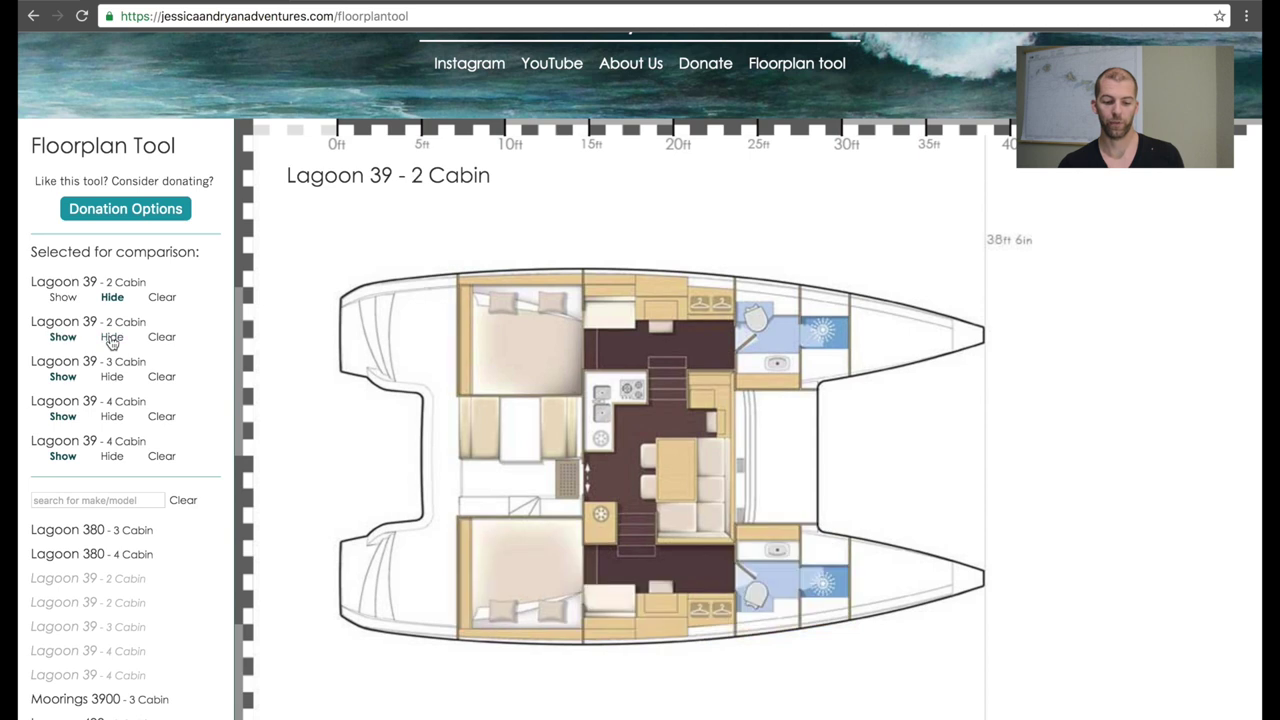
{"action": "left_click", "coordinate": [111, 341]}
{"action": "left_click", "coordinate": [111, 341]}
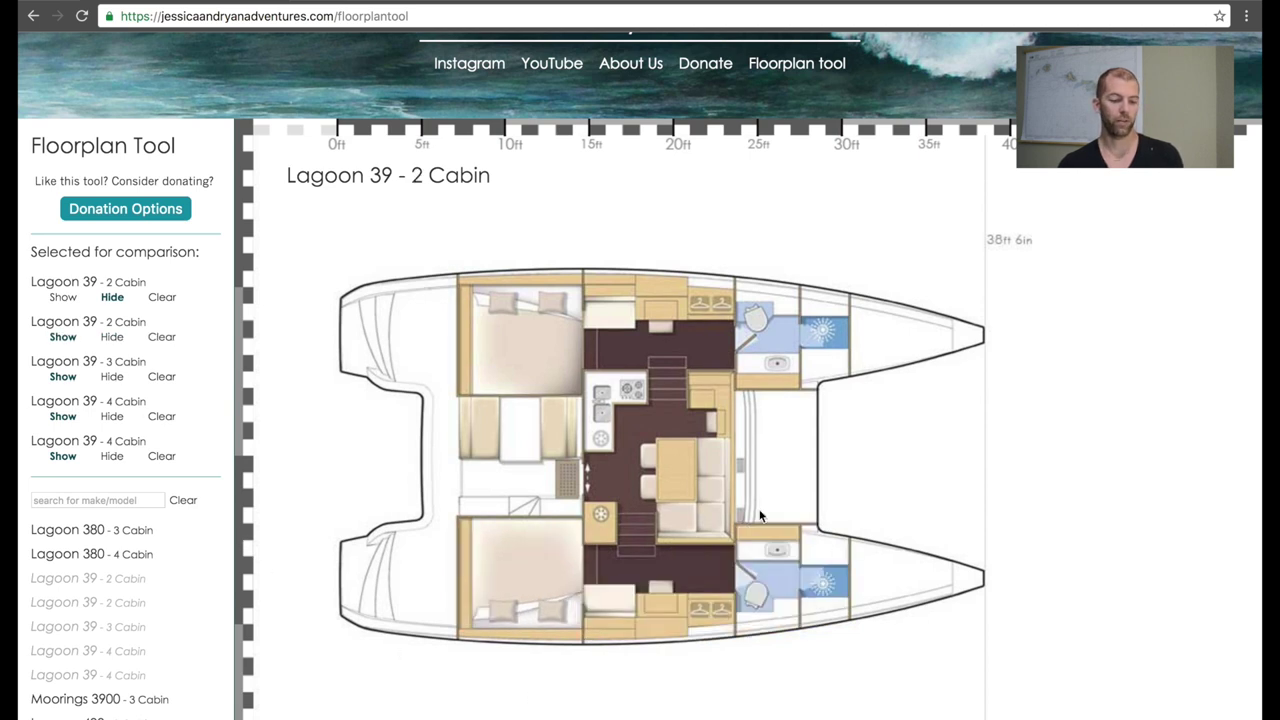
Hide the Lagoon 39 - 3 Cabin plan and flip between the two 4 Cabin layouts
{"action": "left_click", "coordinate": [112, 378]}
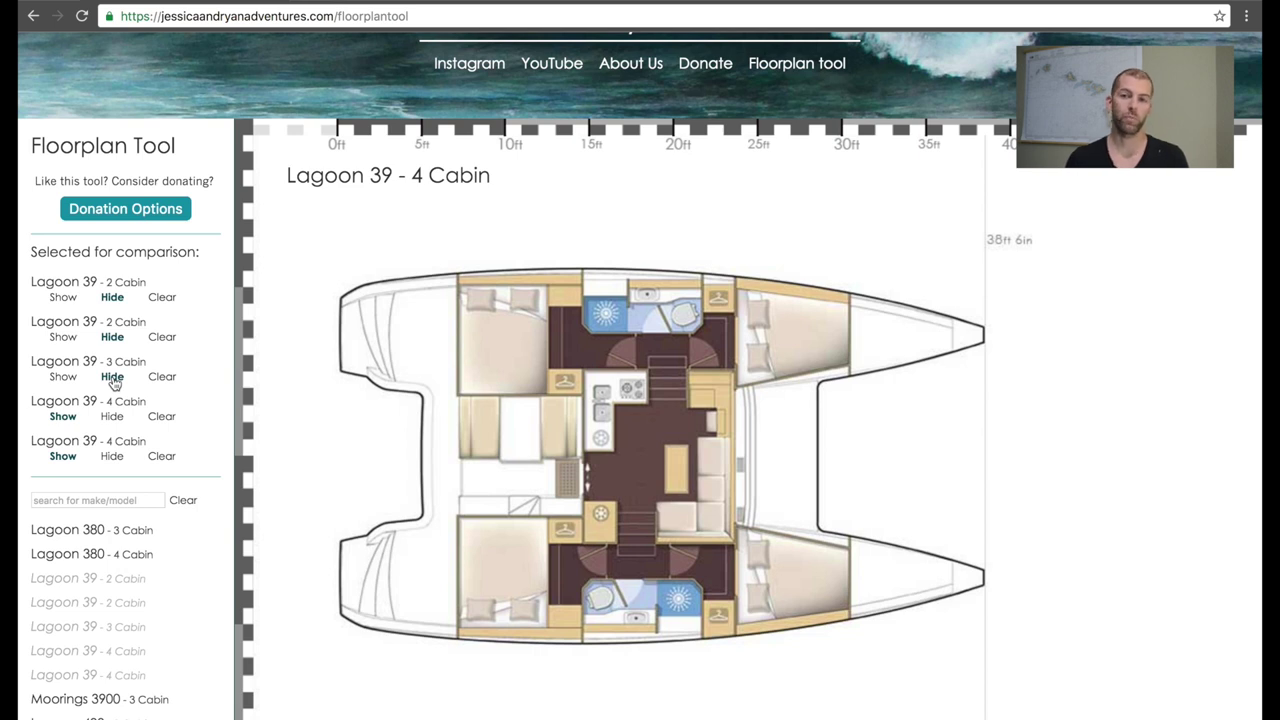
{"action": "left_click", "coordinate": [108, 418]}
{"action": "left_click", "coordinate": [108, 418]}
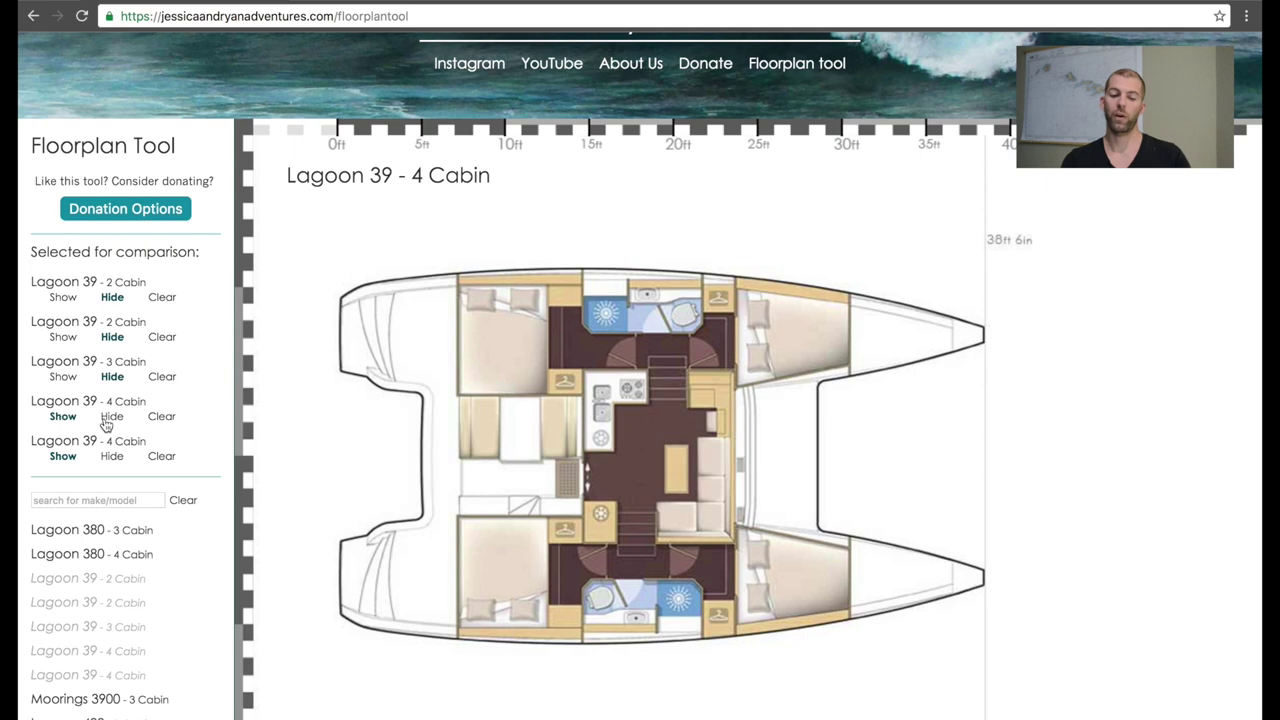
{"action": "left_click", "coordinate": [106, 420]}
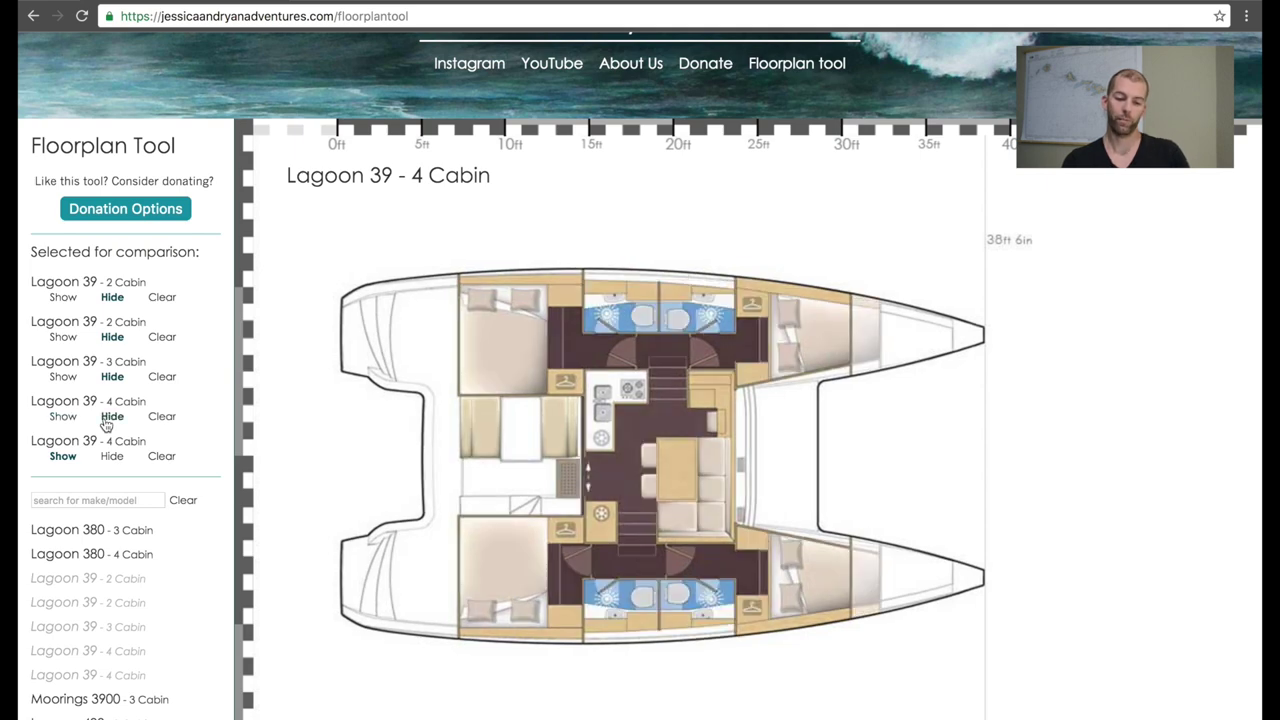
{"action": "left_click", "coordinate": [106, 420]}
{"action": "left_click", "coordinate": [106, 420]}
{"action": "left_click", "coordinate": [106, 420]}
{"action": "left_click", "coordinate": [106, 420]}
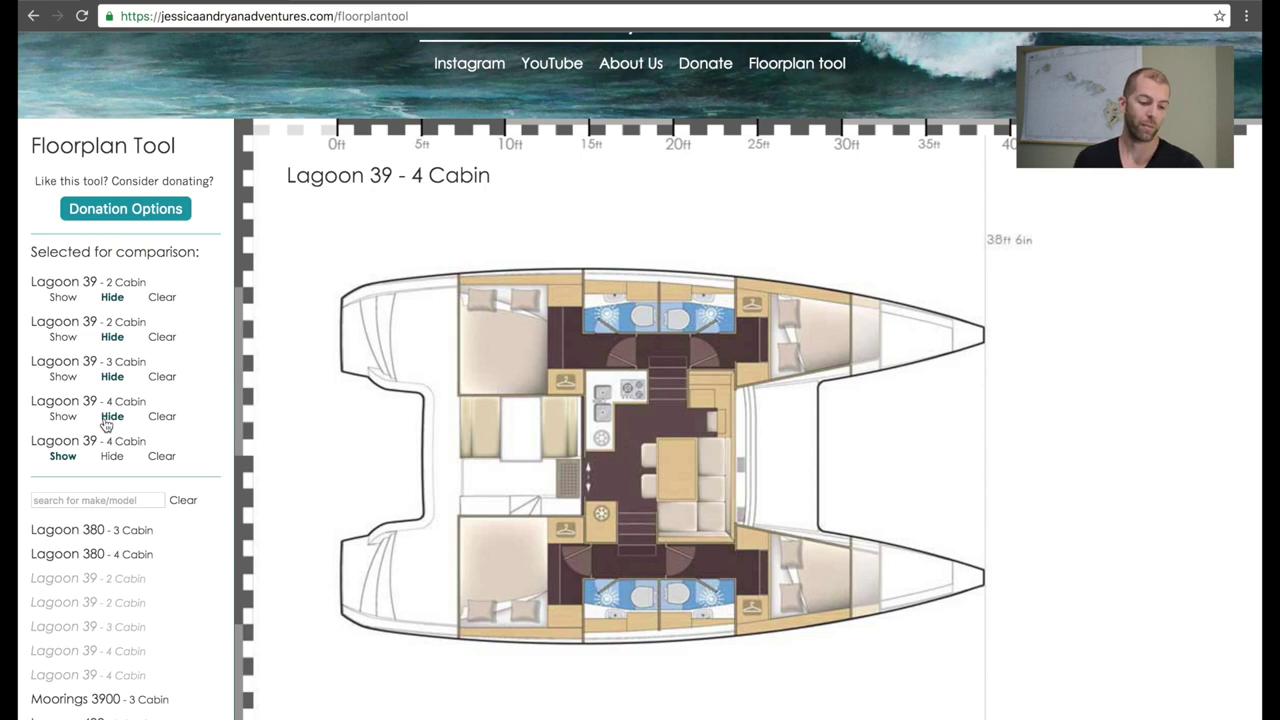
Bring up the Donation Options dialog with credit card and PayPal amounts from $5.00 USD
{"action": "scroll", "coordinate": [105, 425], "scroll_direction": "down", "scroll_amount": 6}
{"action": "scroll", "coordinate": [105, 425], "scroll_direction": "up", "scroll_amount": 7}
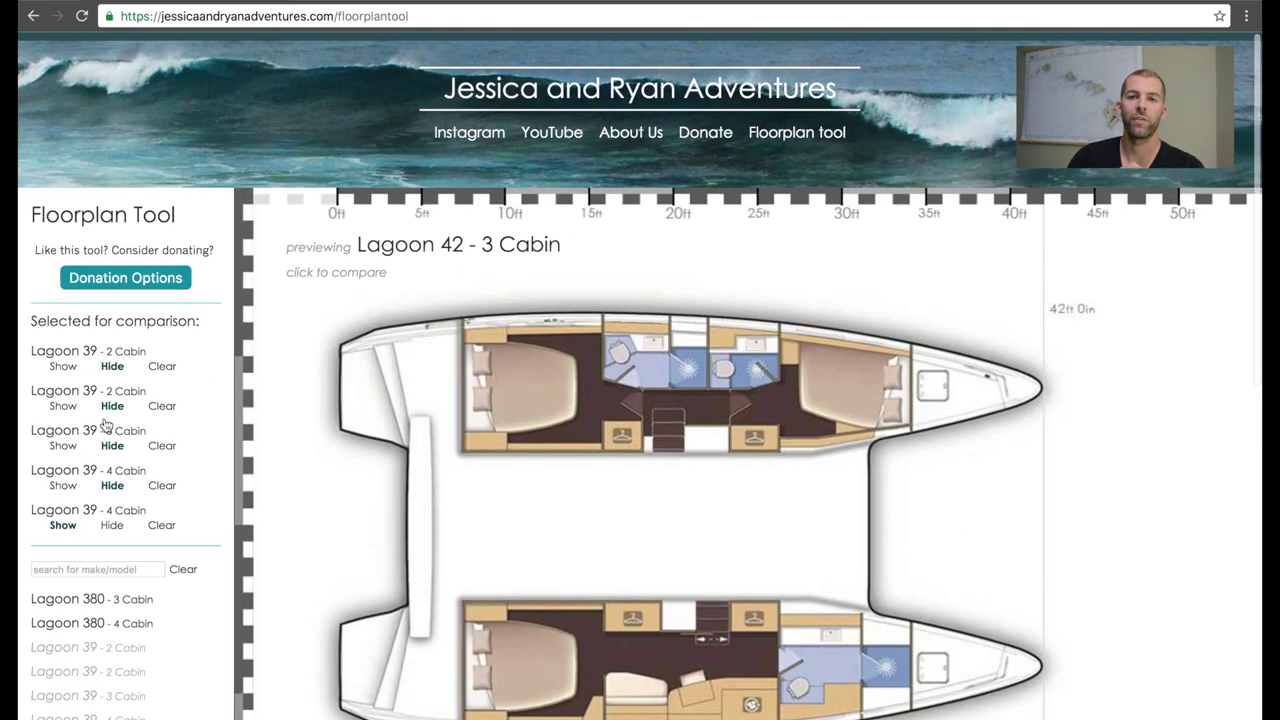
{"action": "scroll", "coordinate": [105, 425], "scroll_direction": "down", "scroll_amount": 1}
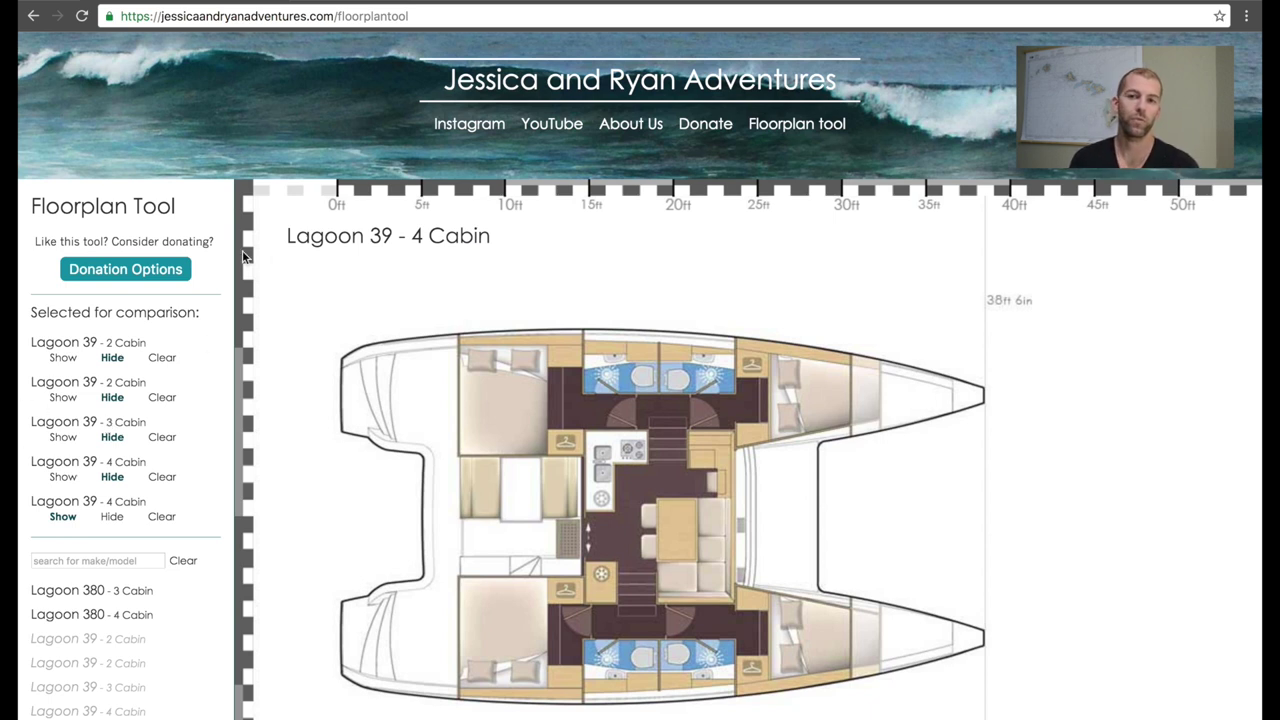
{"action": "left_click", "coordinate": [90, 268]}
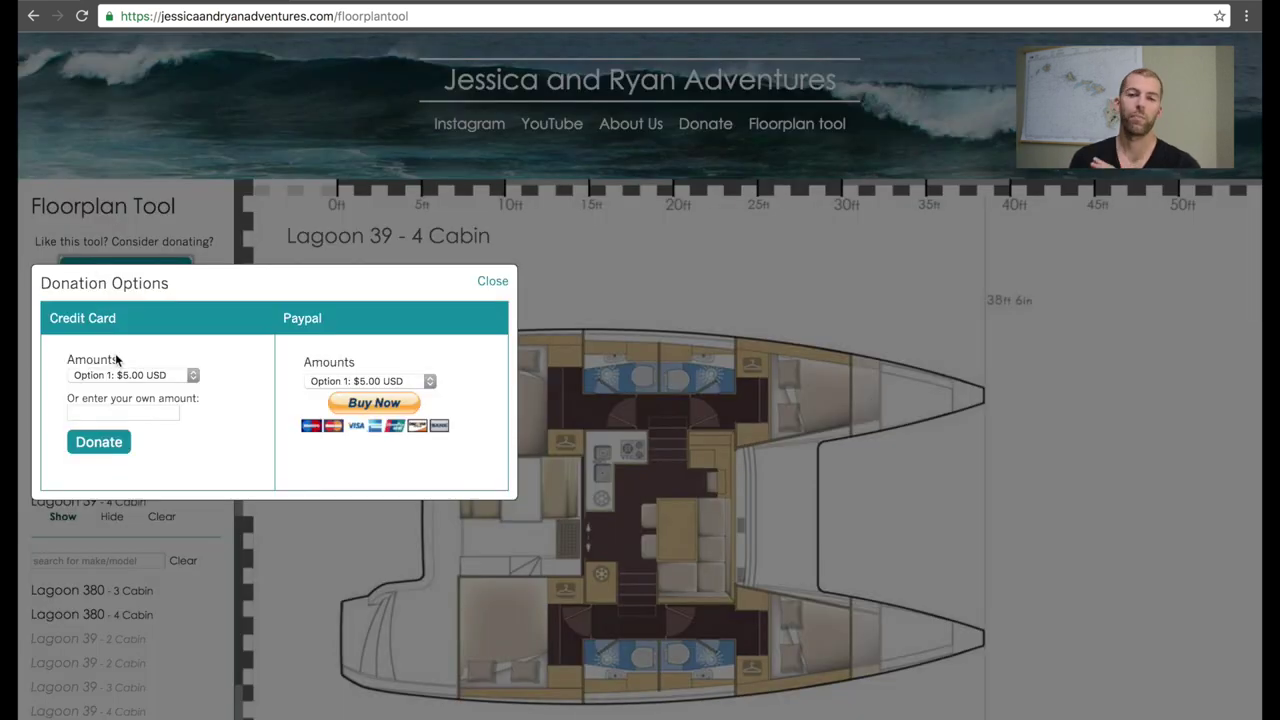